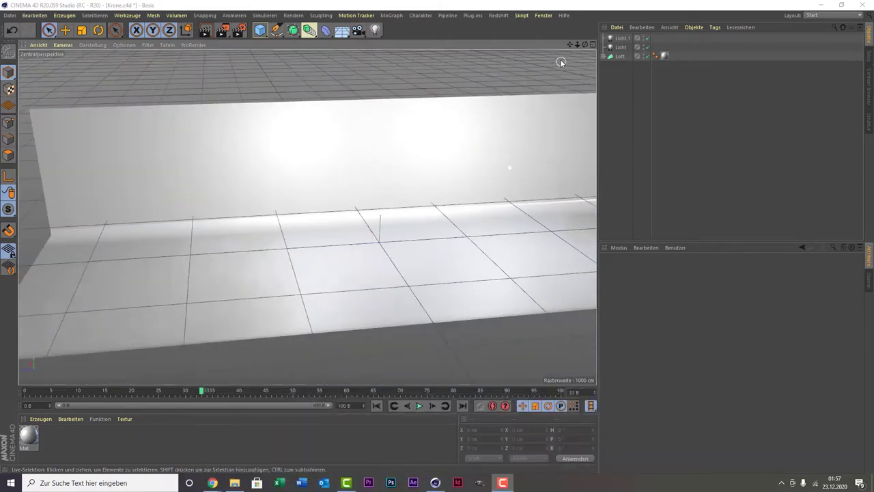
Inspect the Loft backdrop and its two lights, Licht and Licht.1, from a new angle.
left_click(619, 58)
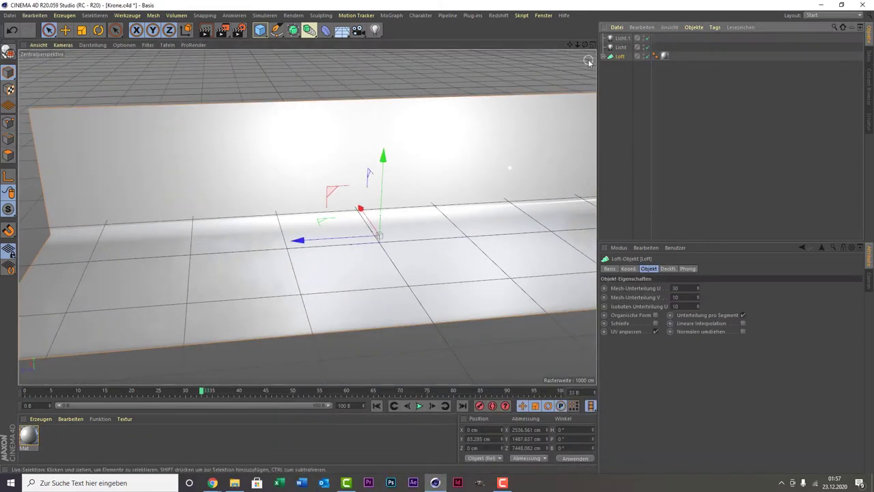
left_click_drag(585, 44, 396, 48)
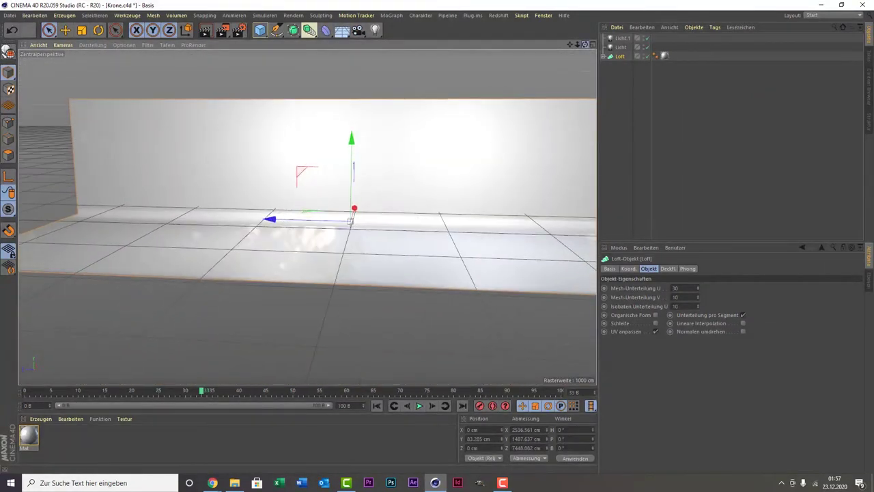
left_click(616, 47)
left_click(621, 39)
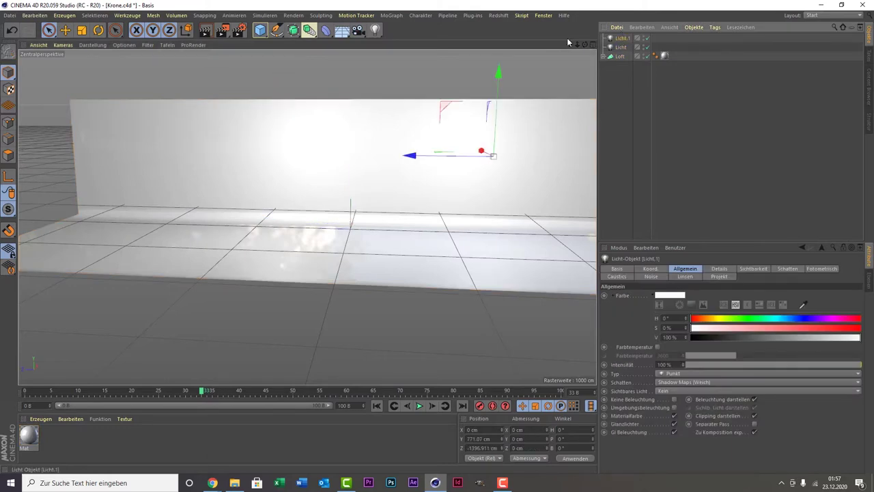
mouse_move(570, 45)
left_mouse_down()
mouse_move(635, 68)
mouse_move(613, 69)
mouse_move(587, 48)
left_mouse_up()
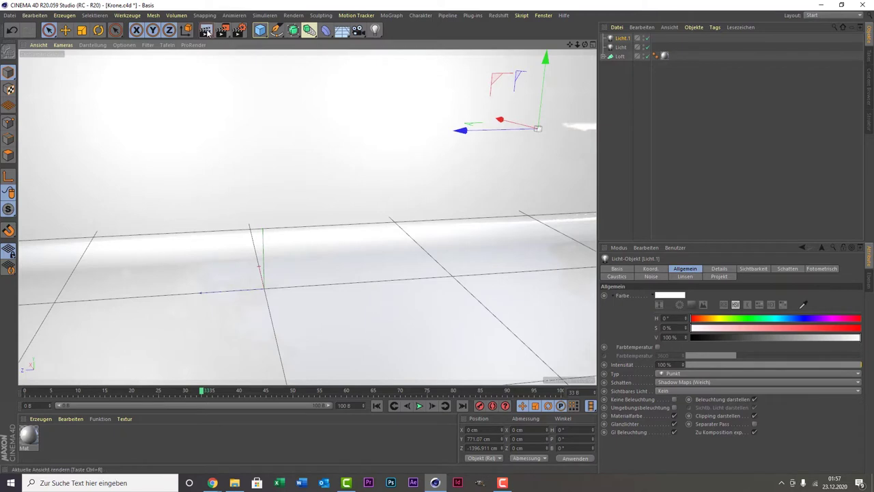
Add a cylinder, scale it up about eight times and raise it above the floor.
left_click(261, 29)
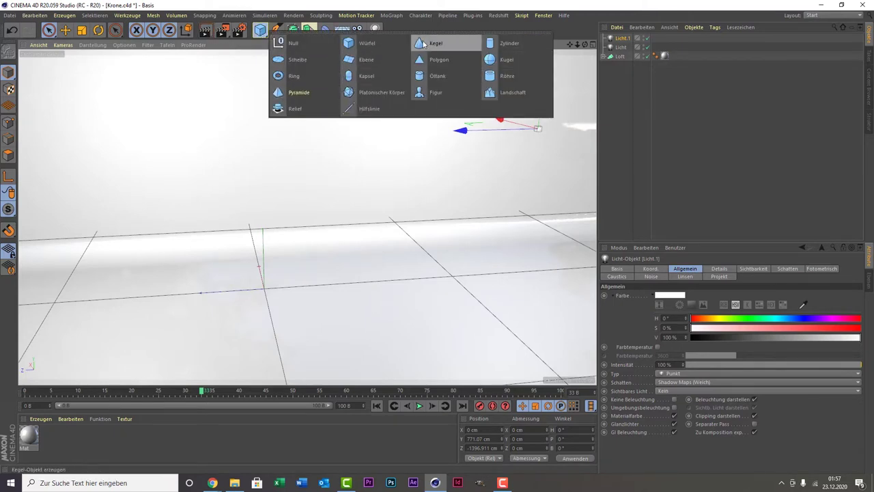
left_click(507, 43)
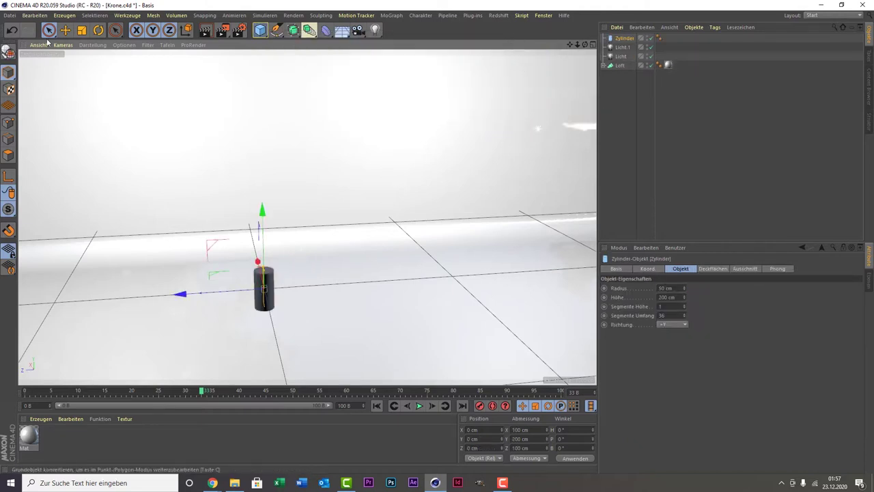
left_click(82, 30)
mouse_move(254, 254)
left_mouse_down()
mouse_move(234, 162)
mouse_move(236, 173)
left_mouse_up()
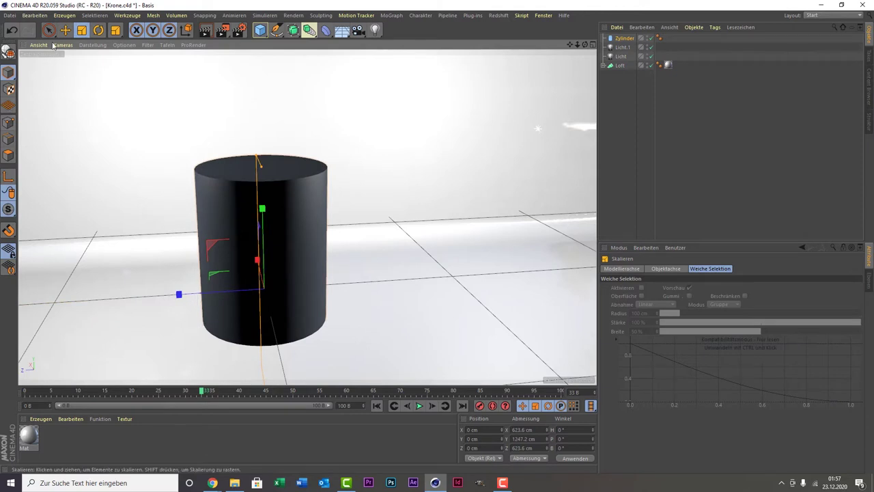
left_click(55, 32)
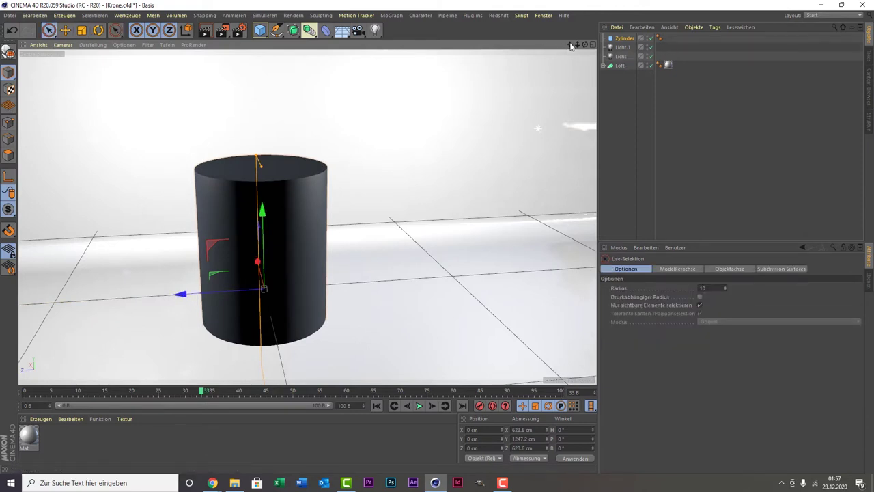
left_click_drag(571, 46, 635, 44)
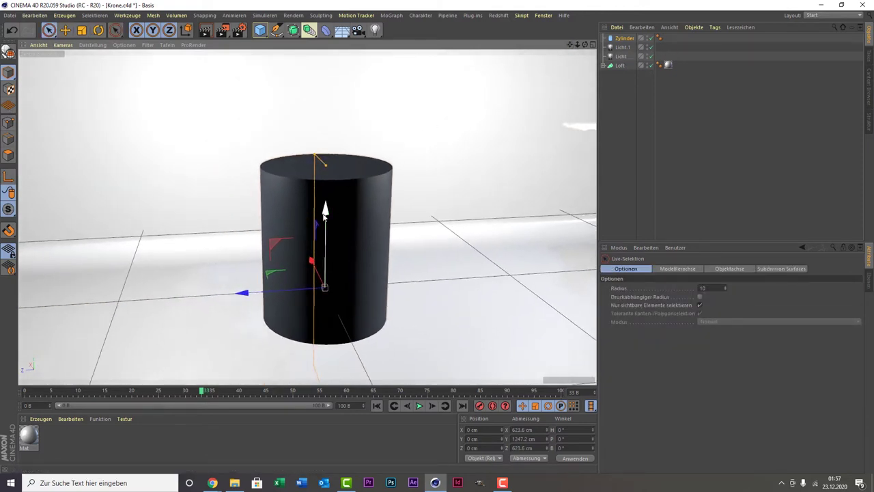
mouse_move(325, 212)
left_mouse_down()
mouse_move(326, 109)
mouse_move(326, 154)
mouse_move(342, 152)
left_mouse_up()
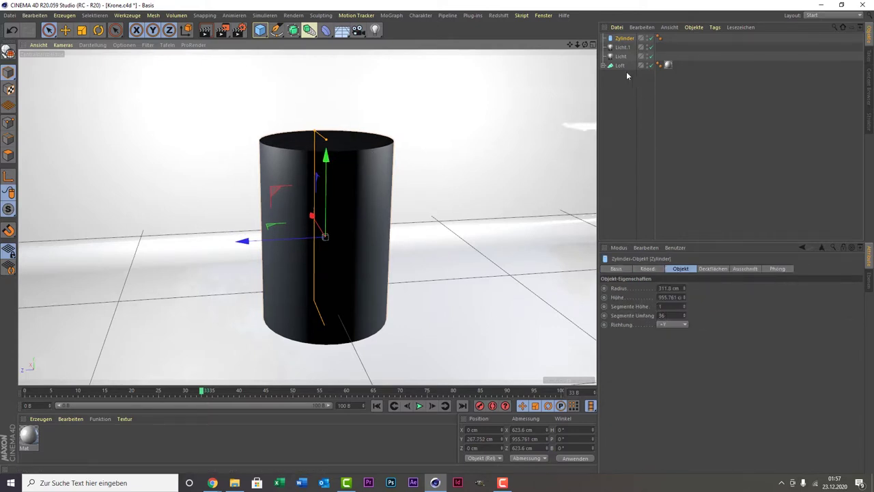
Turn on cap rounding for the +Y cylinder with a 28 cm radius, then deselect it.
left_click(661, 324)
left_click(664, 322)
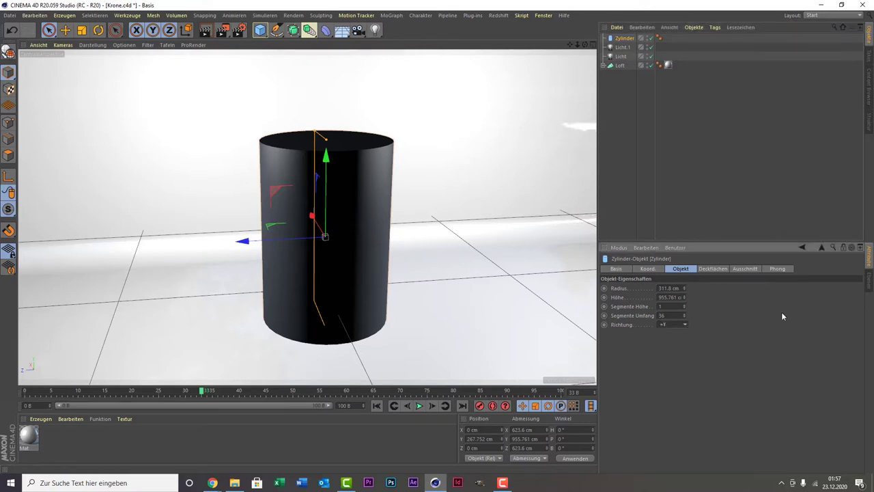
left_click(710, 269)
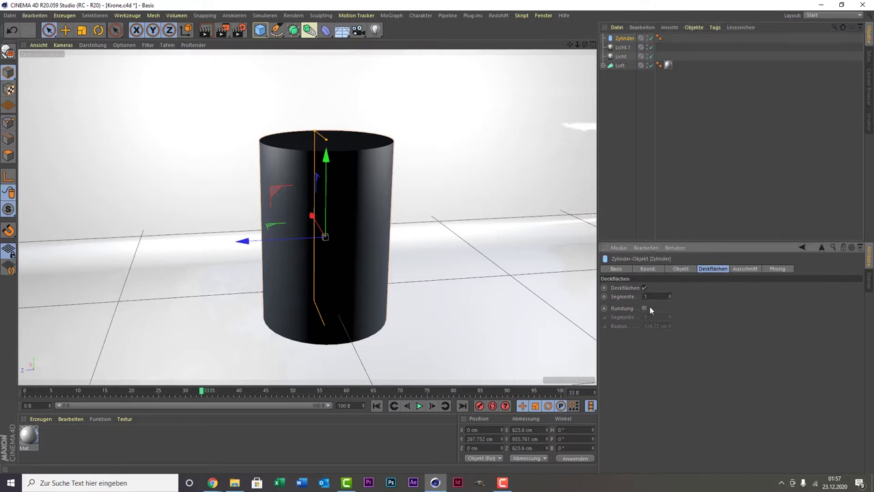
left_click(643, 308)
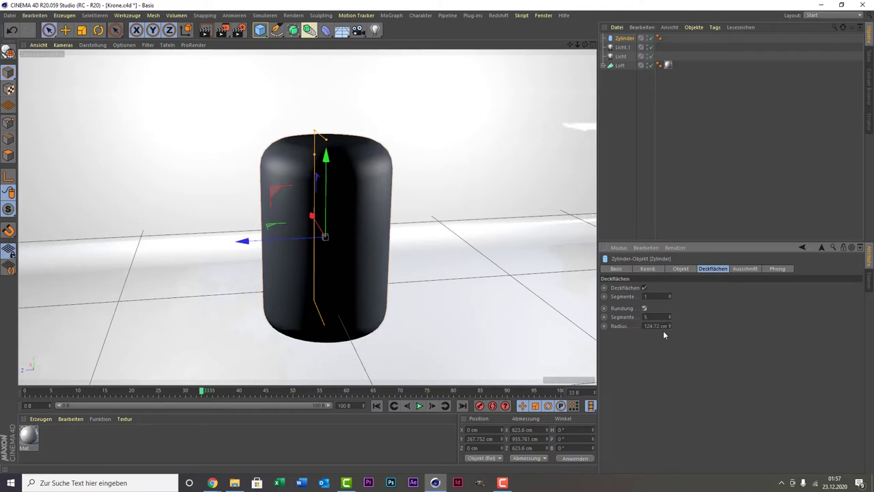
left_click_drag(670, 327, 670, 368)
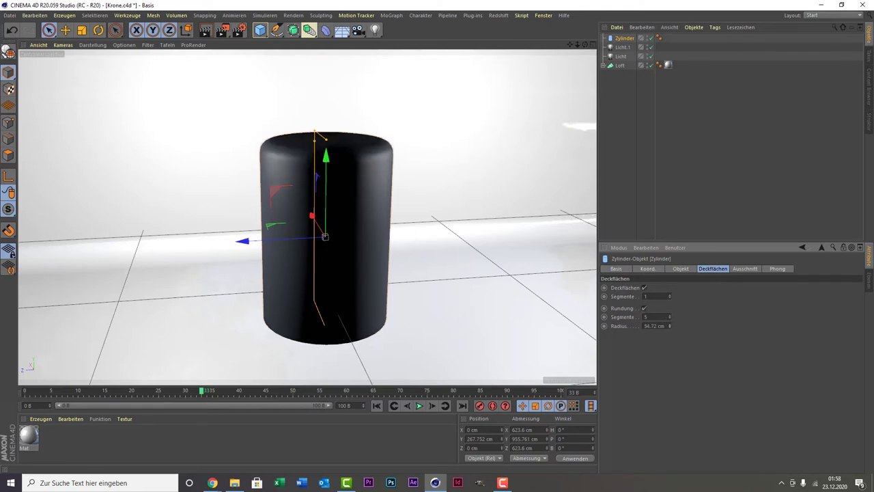
left_click(669, 324)
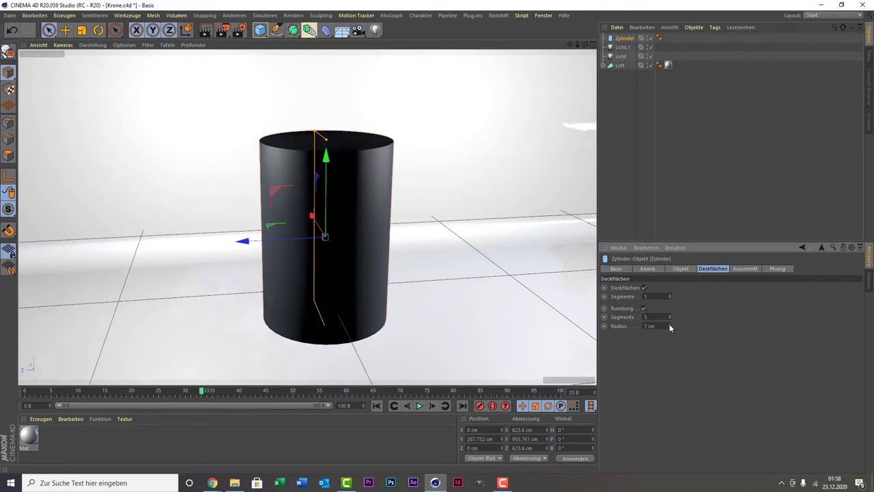
left_click_drag(669, 324, 669, 294)
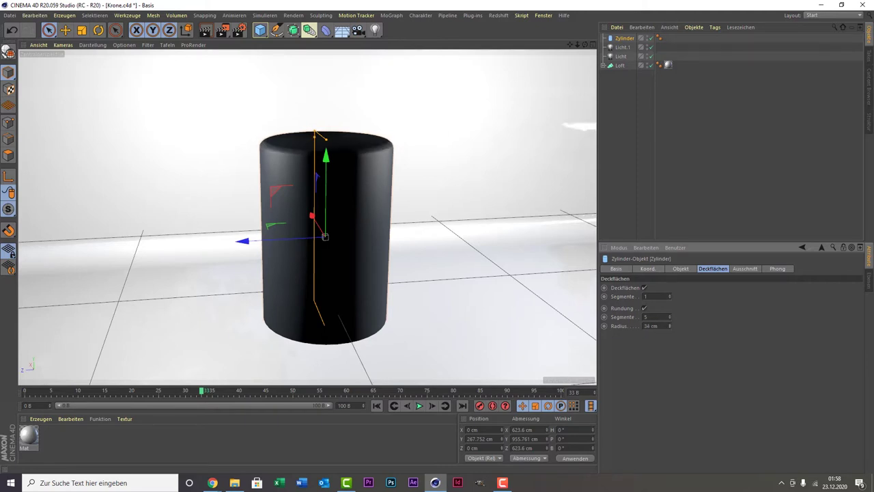
left_click_drag(670, 326, 669, 322)
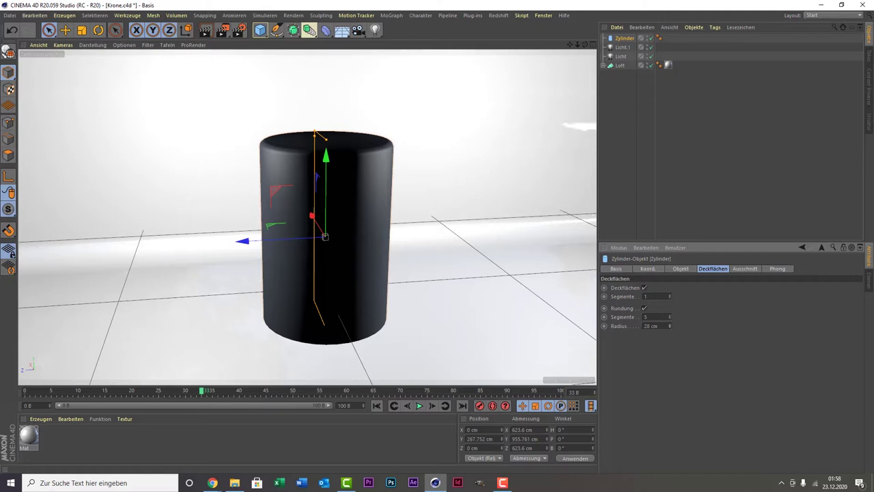
left_click(670, 125)
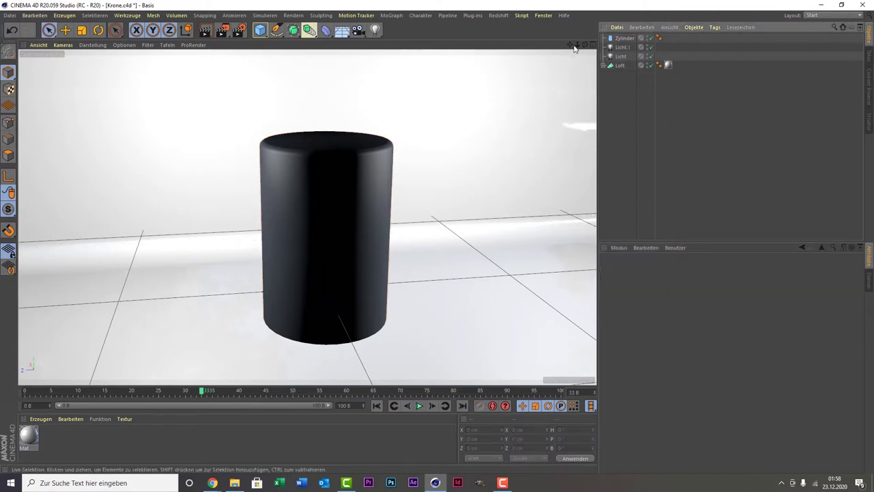
left_click_drag(574, 47, 416, 73)
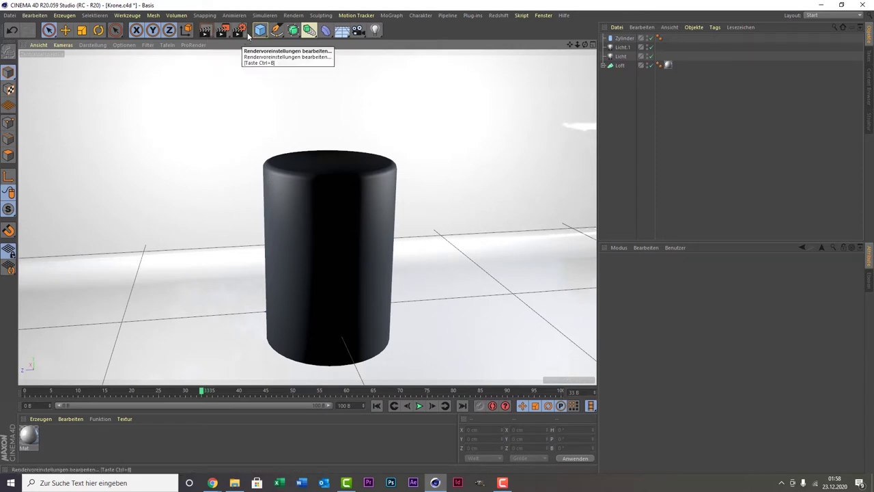
Add a plane above the cylinder and scale it to about 475% (roughly 1852.8 cm square).
mouse_move(261, 30)
left_mouse_down()
mouse_move(364, 71)
mouse_move(366, 60)
left_mouse_up()
left_click_drag(347, 212, 351, 198)
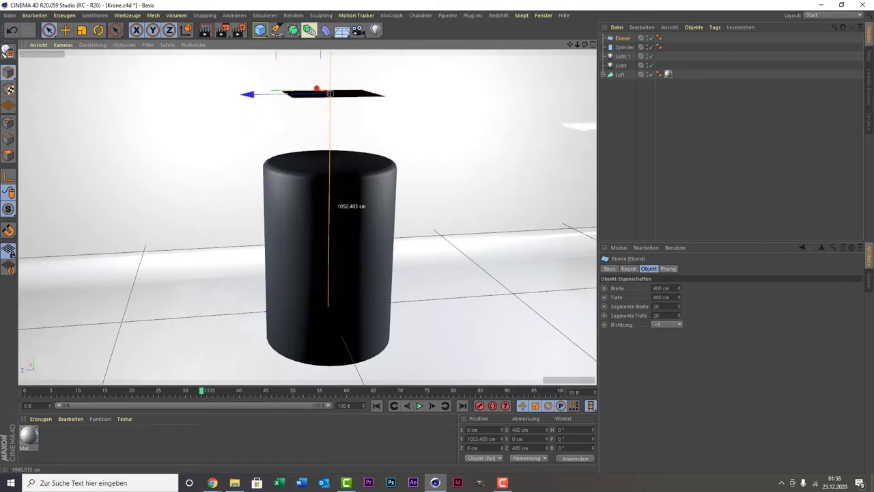
left_click(81, 30)
left_click_drag(471, 187, 580, 188)
left_click_drag(286, 92, 282, 90)
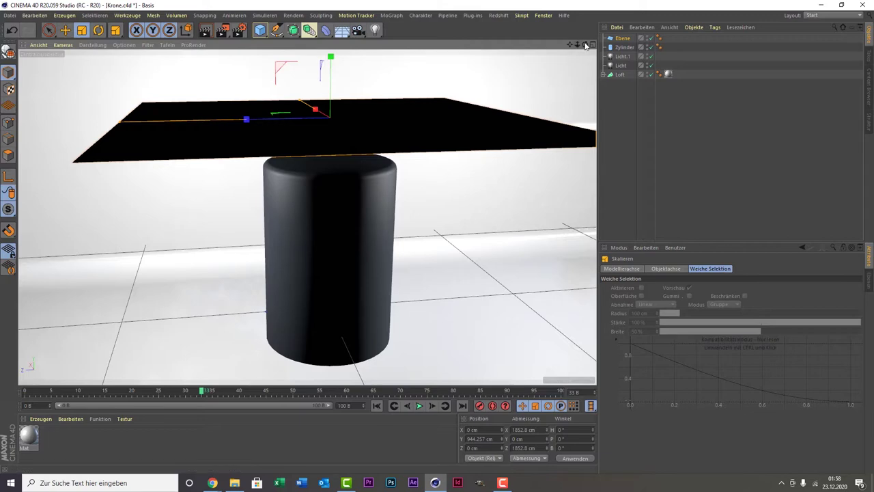
left_click_drag(586, 45, 494, 89)
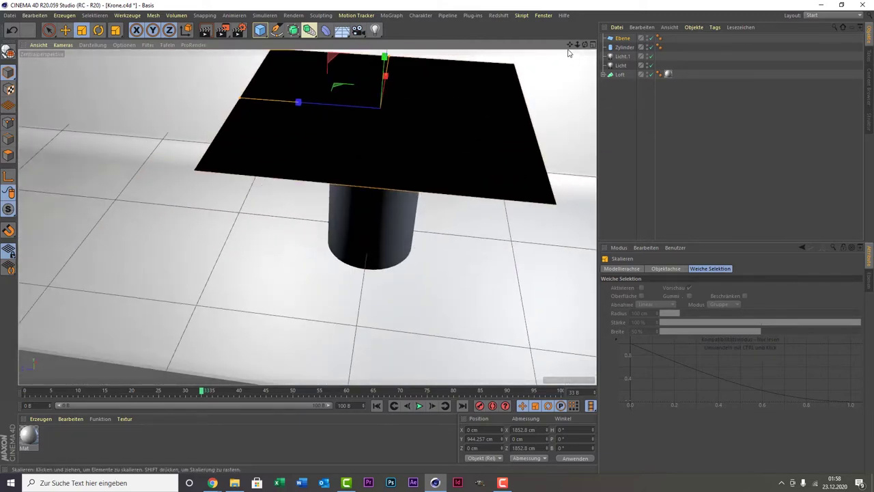
left_click_drag(585, 44, 587, 65)
Select the plane and show its polygon grid in the viewport.
left_click(625, 56)
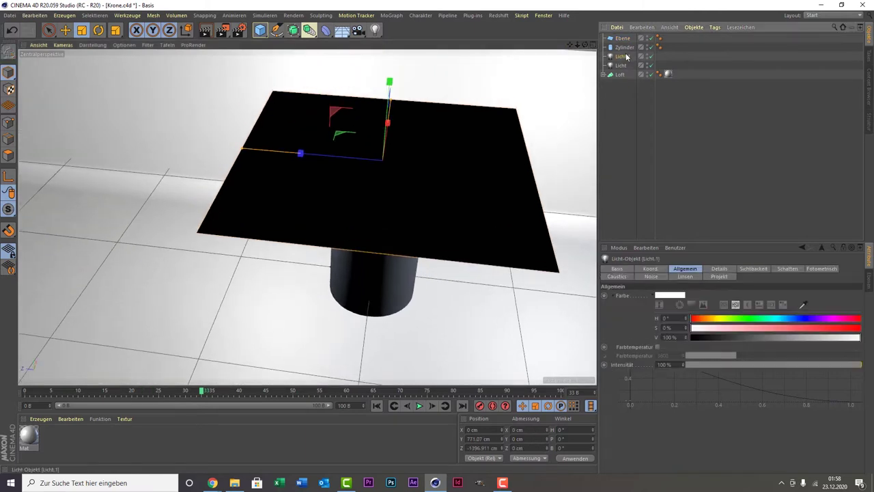
left_click(620, 65)
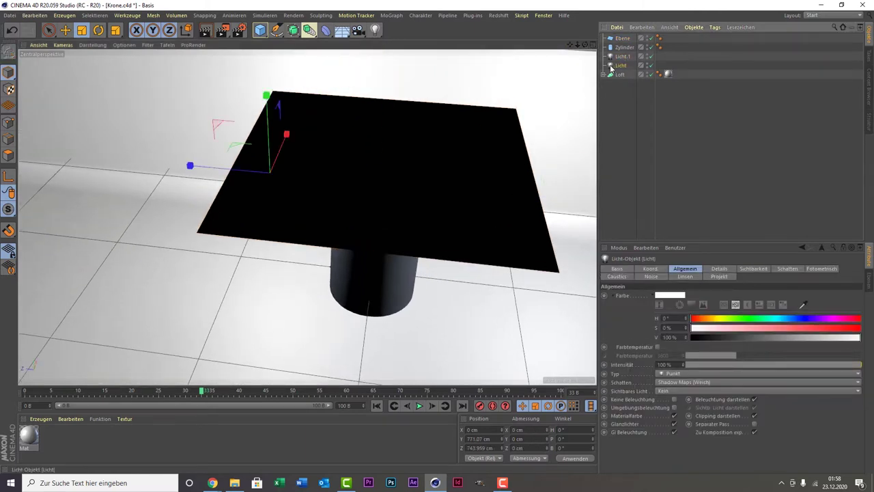
left_click(48, 30)
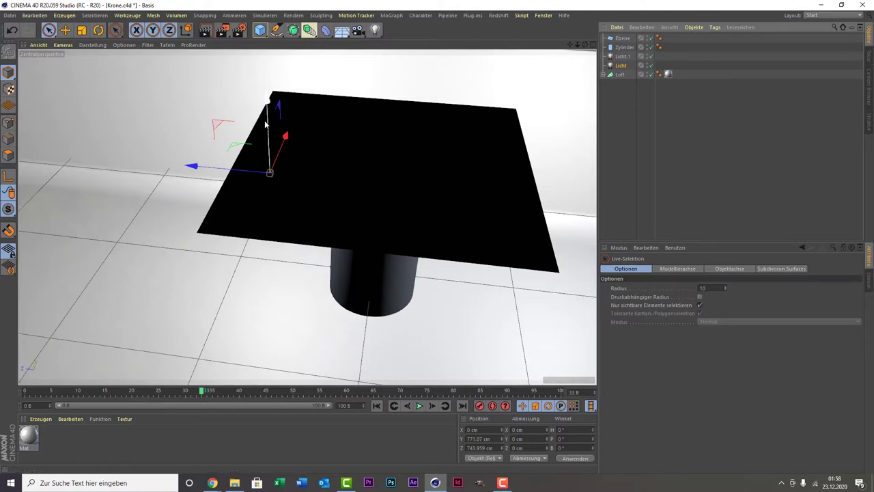
left_click(467, 162)
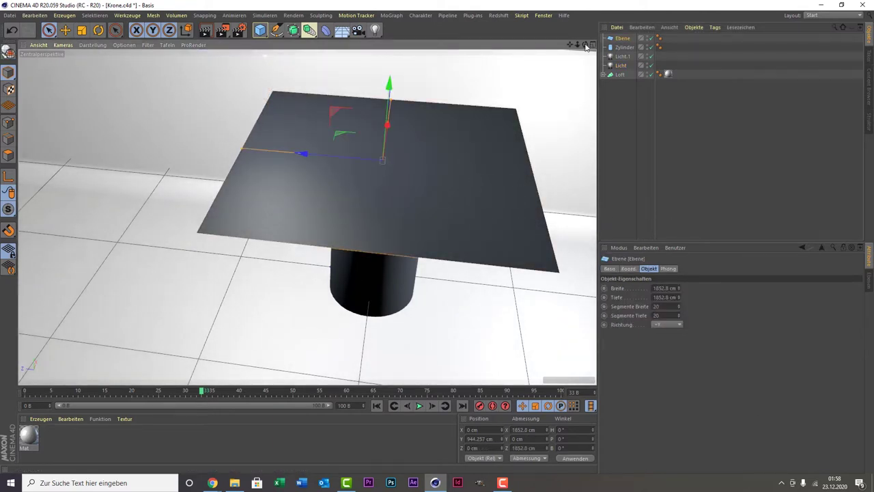
scroll(307, 216, "up", 2)
scroll(381, 160, "up", 3)
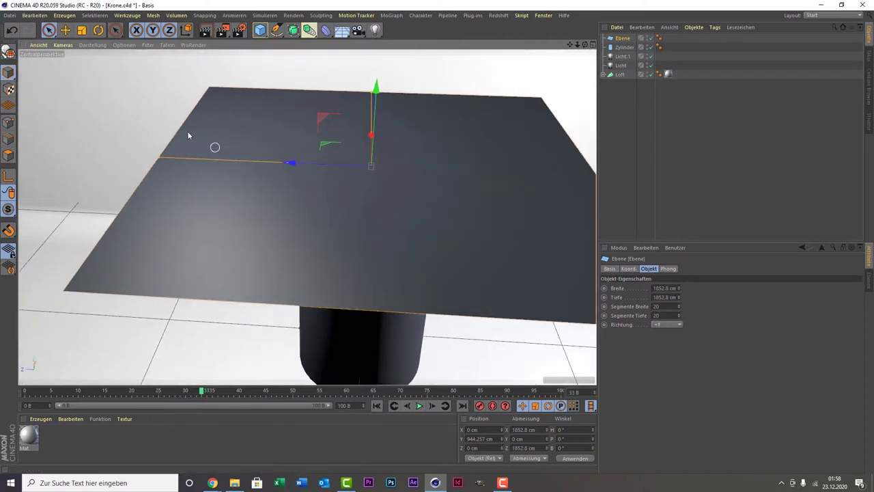
left_click(102, 45)
left_click(108, 66)
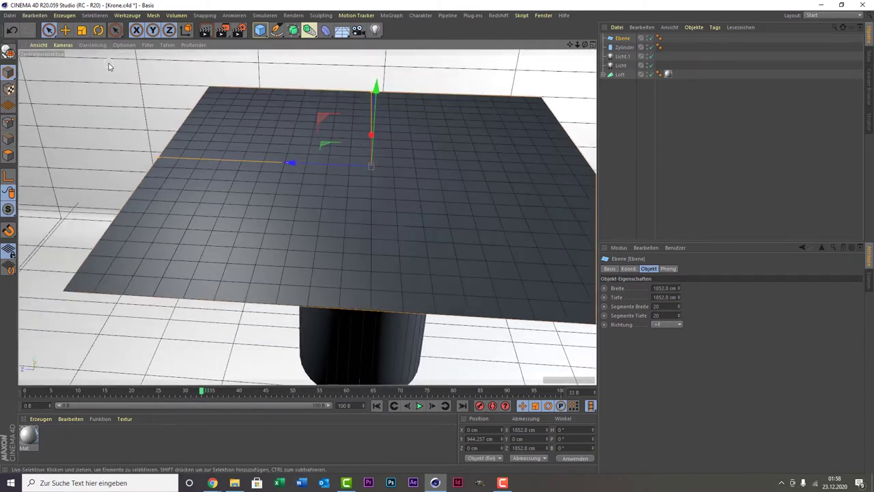
Reselect the plane and duplicate it with Ctrl+C and Ctrl+V as Ebene.1.
left_click(96, 57)
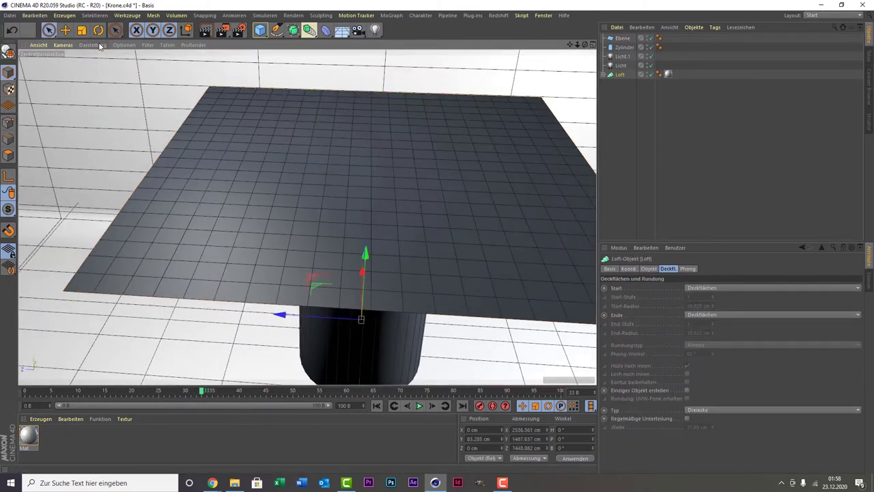
left_click(99, 45)
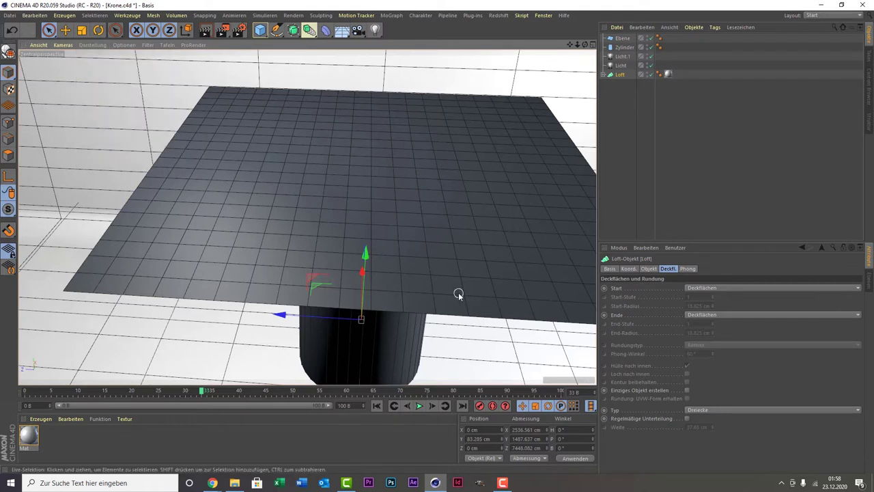
left_click(620, 38)
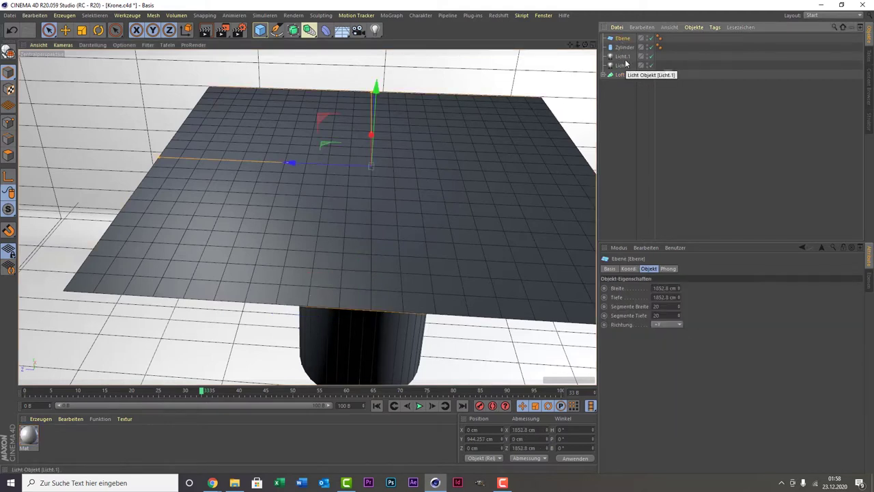
key("ctrl+c")
key("ctrl+v")
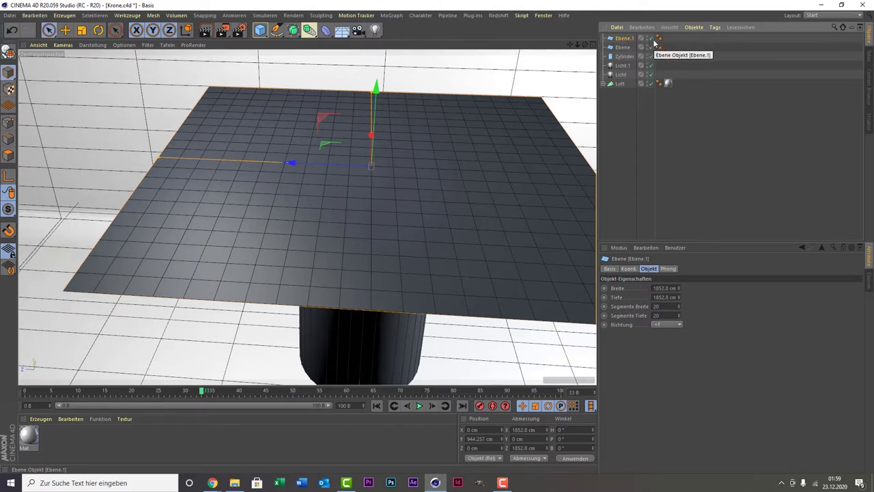
Disable Ebene.1, give Ebene 200 by 200 segments and convert it to an editable polygon object.
left_click(652, 39)
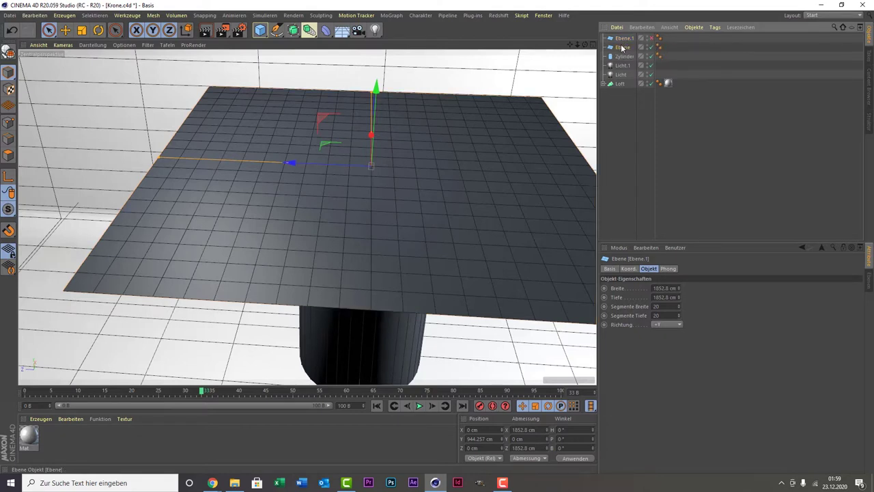
left_click(621, 48)
double_click(667, 306)
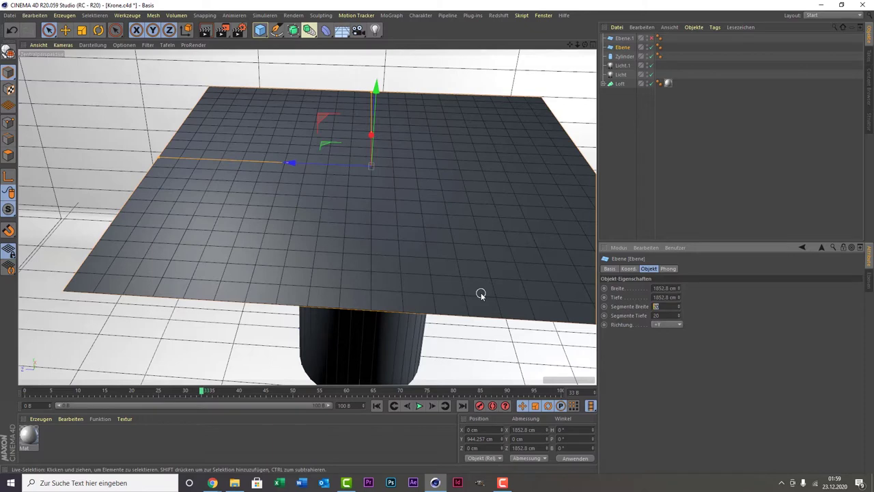
key("Return")
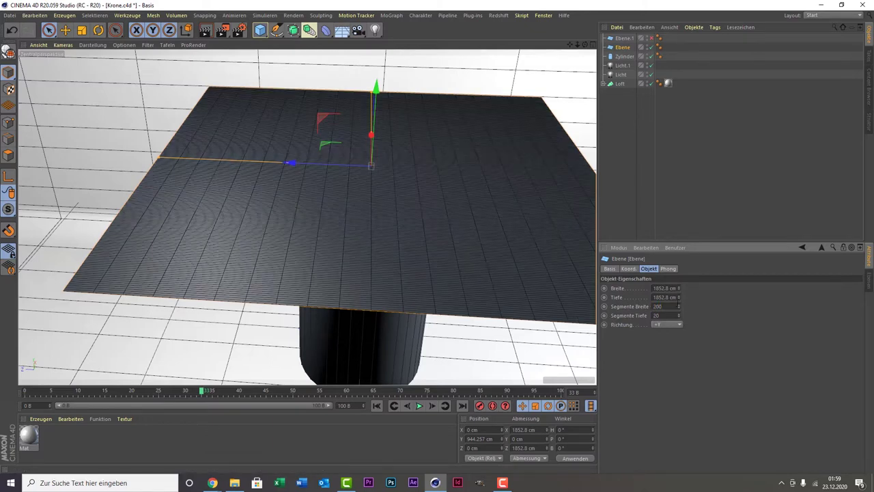
double_click(667, 315)
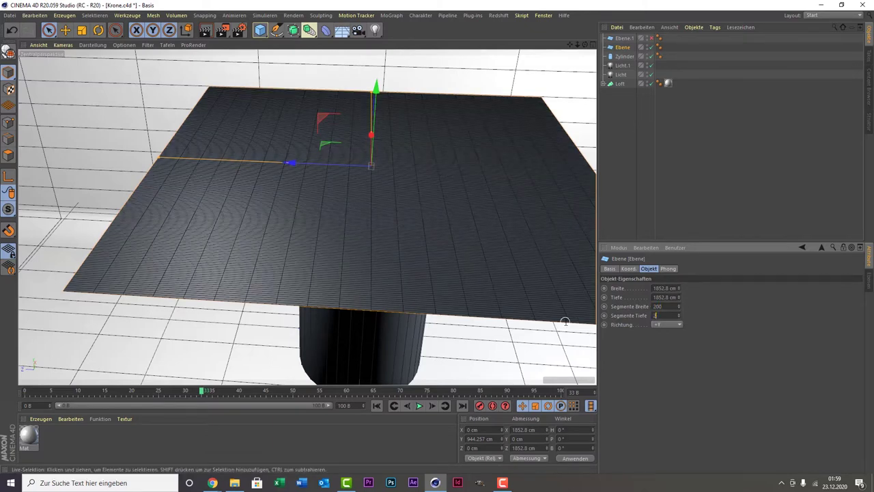
type("00")
key("Return")
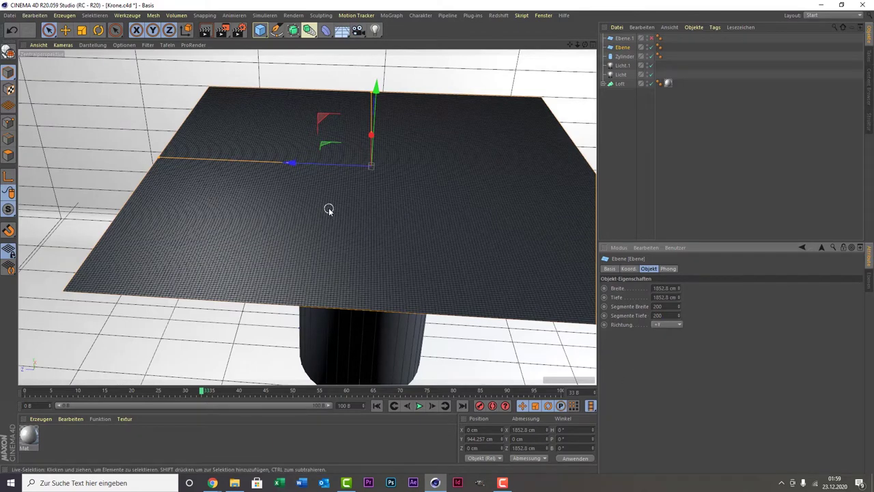
key("c")
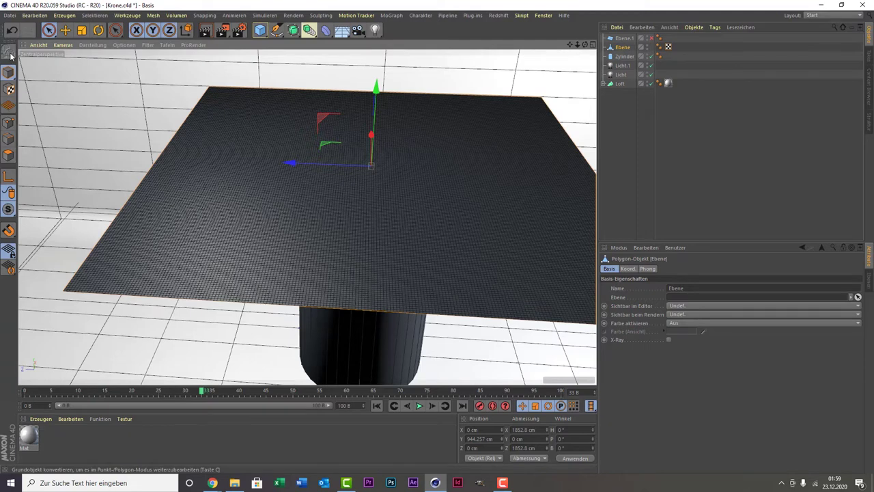
Add a Kleidung cloth tag to Ebene and a Kleidungskollision tag to the Zylinder.
right_click(619, 49)
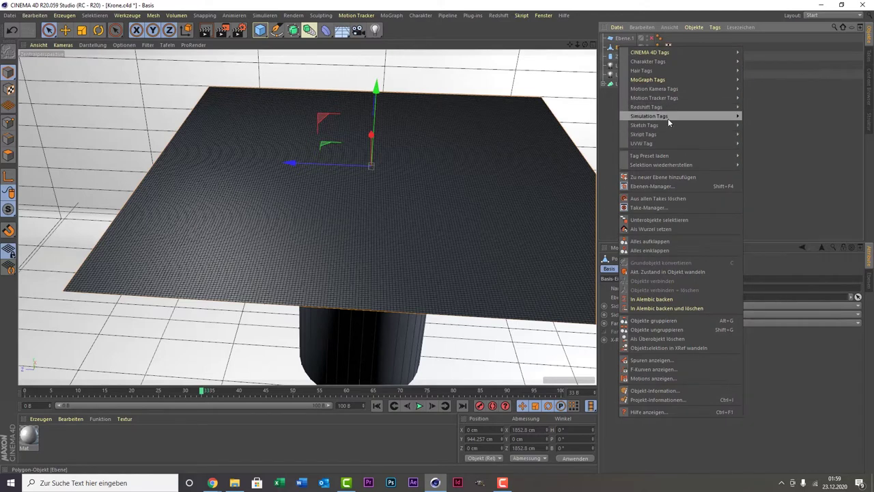
mouse_move(650, 116)
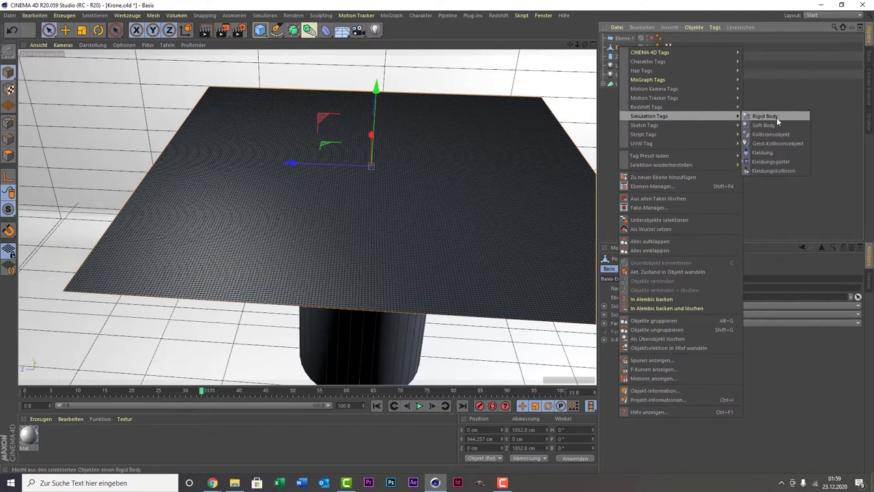
left_click(786, 153)
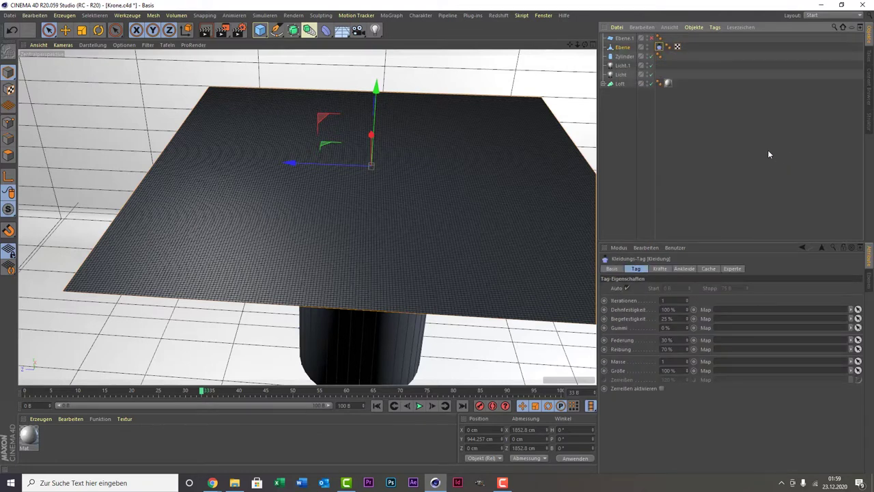
left_click(374, 368)
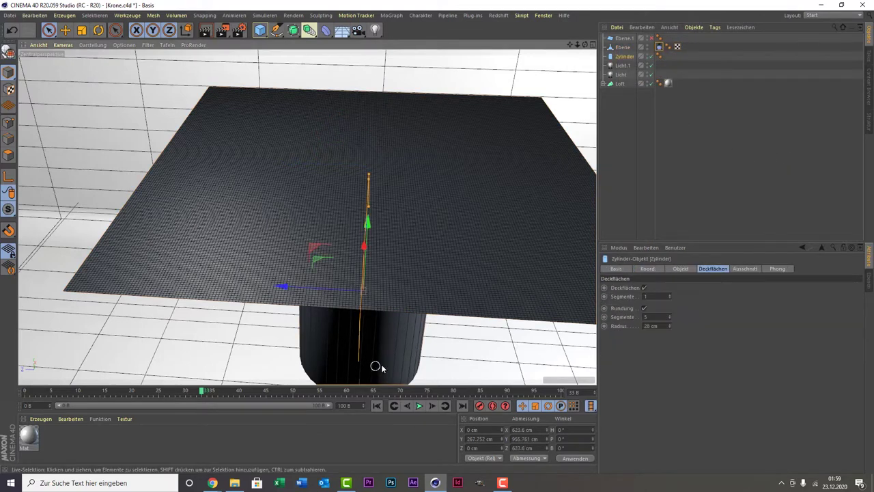
right_click(619, 60)
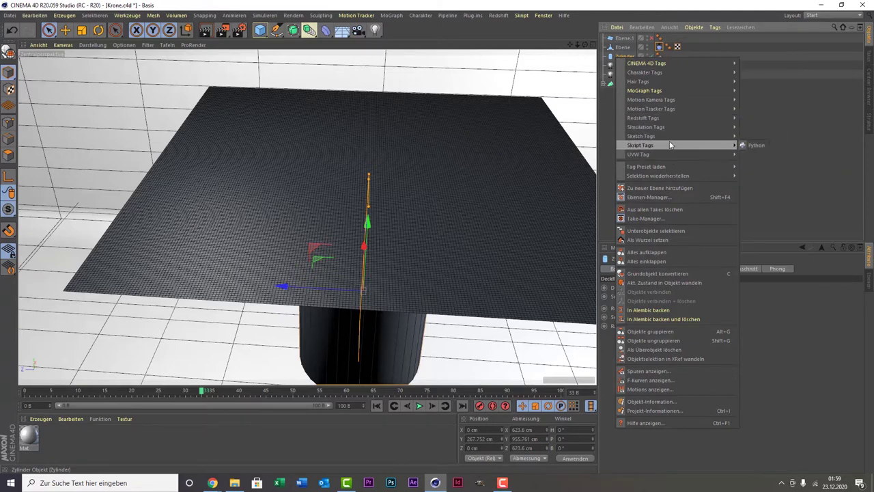
mouse_move(645, 127)
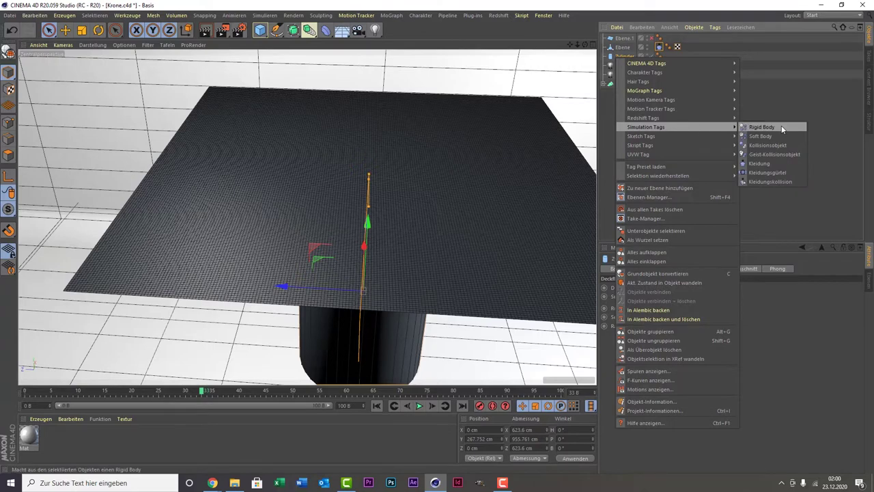
left_click(787, 181)
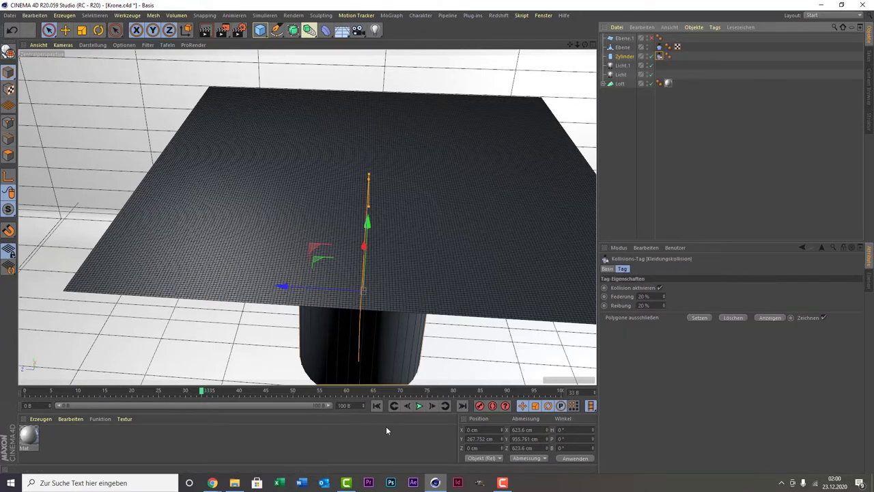
Rewind the timeline to frame 0 and play the cloth simulation.
left_click(30, 393)
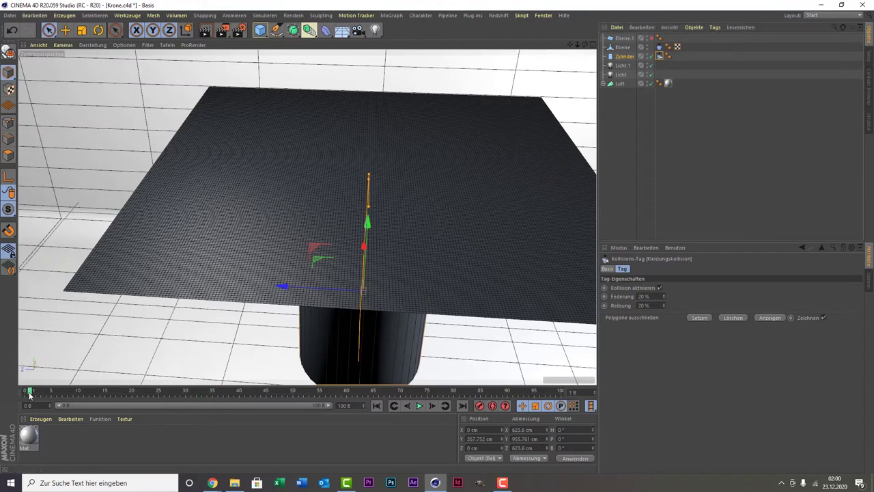
left_click_drag(28, 393, 1, 396)
left_click(419, 405)
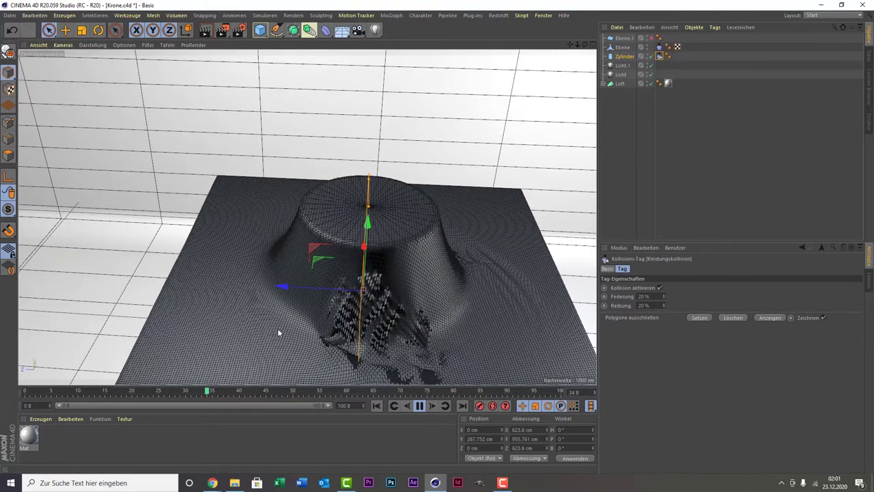
Stop the simulation at frame 37, delete the draped Ebene and re-enable Ebene.1.
left_click(419, 406)
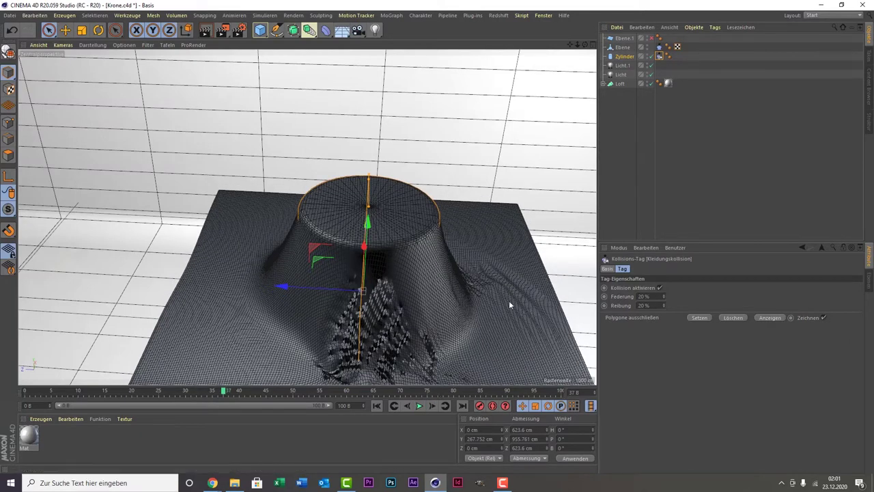
left_click(623, 47)
key("Delete")
left_click(642, 38)
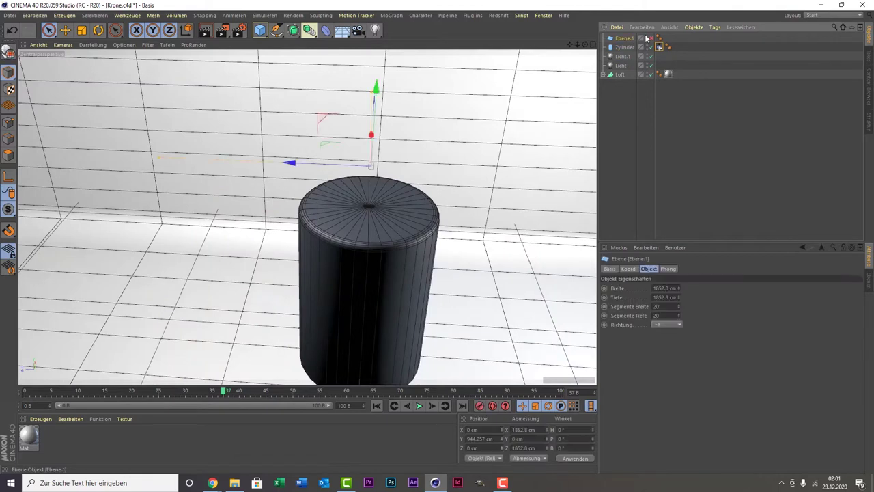
left_click(649, 38)
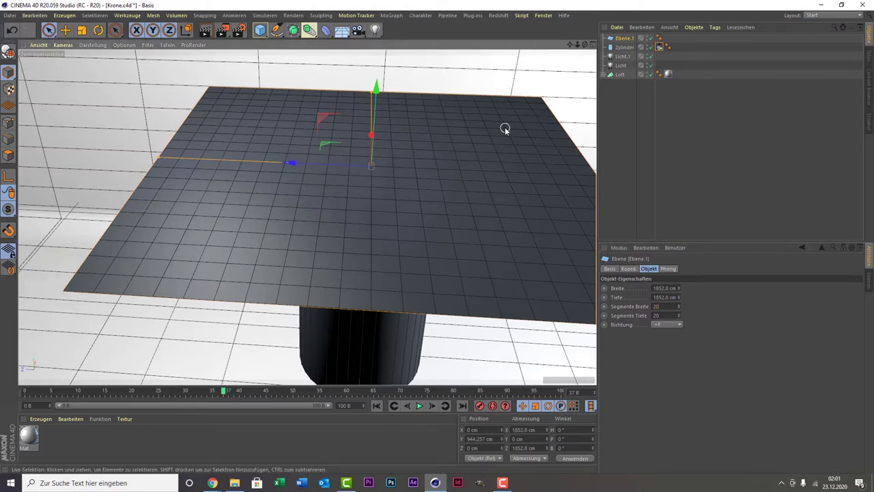
Add a Kleidung cloth tag to Ebene.1 and simulate from frame 0 to about frame 78.
right_click(610, 39)
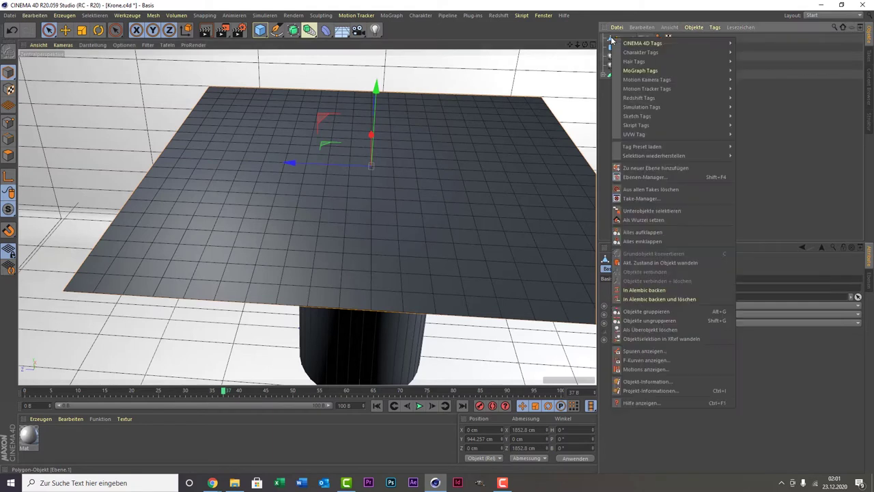
mouse_move(642, 107)
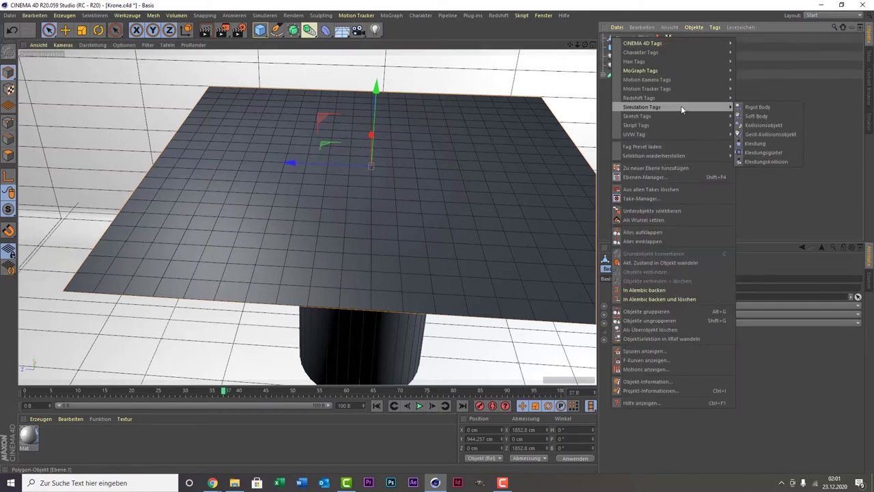
left_click(785, 143)
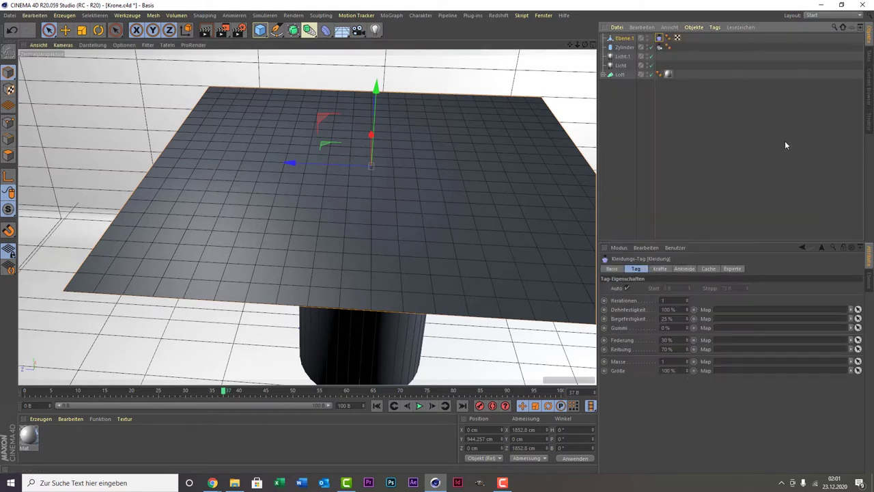
left_click(26, 391)
left_click(419, 405)
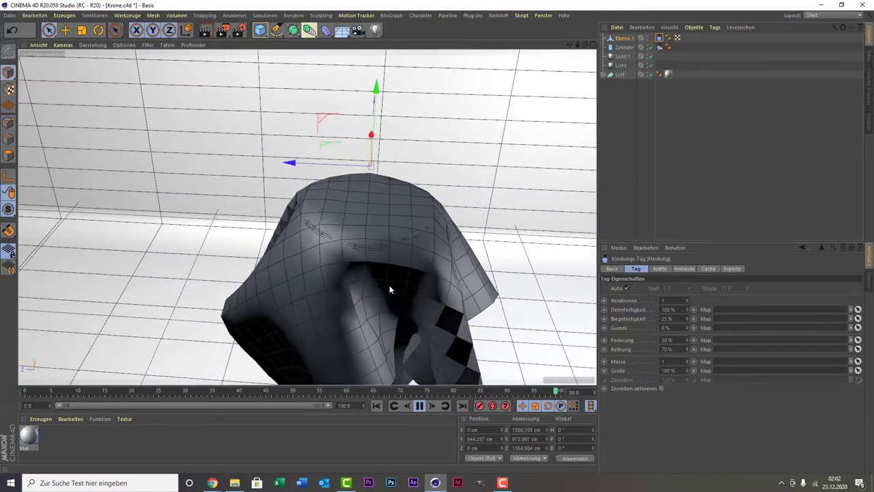
left_click(421, 407)
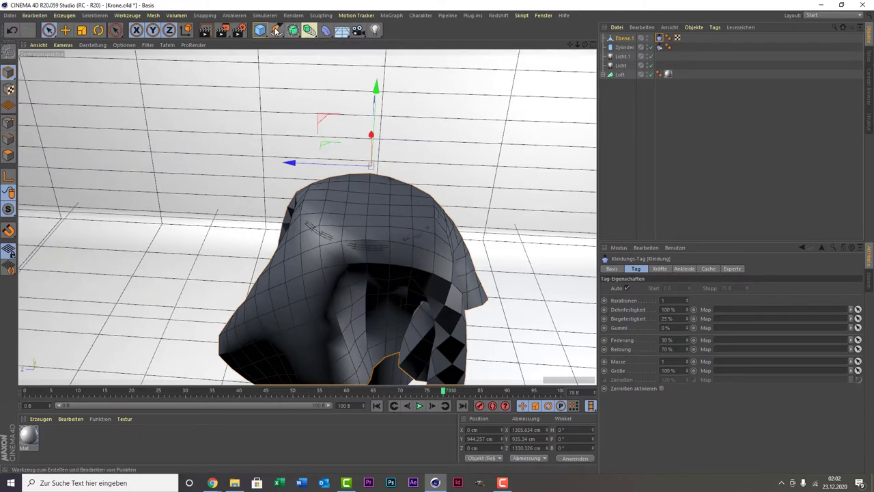
left_click(293, 30)
Nest Ebene.1 in a Subdivision Surface, replay to about frame 58, then undo twice.
left_click(333, 45)
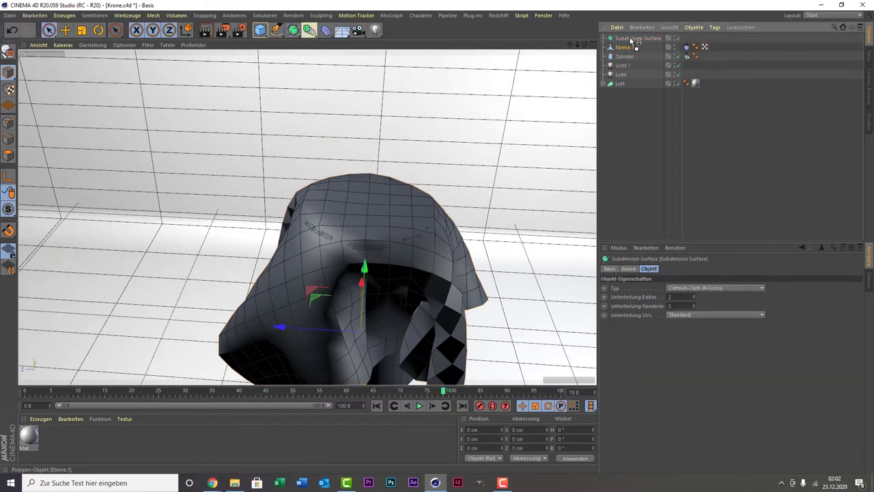
left_click_drag(631, 39, 635, 41)
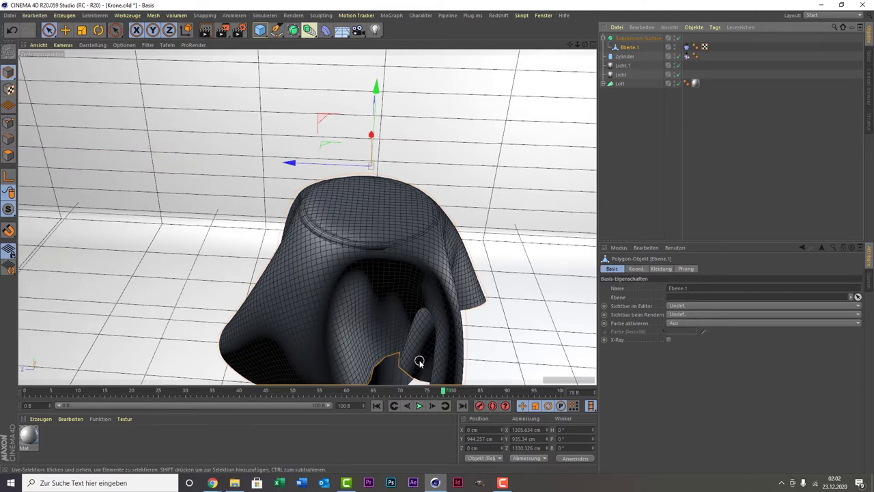
left_click(421, 406)
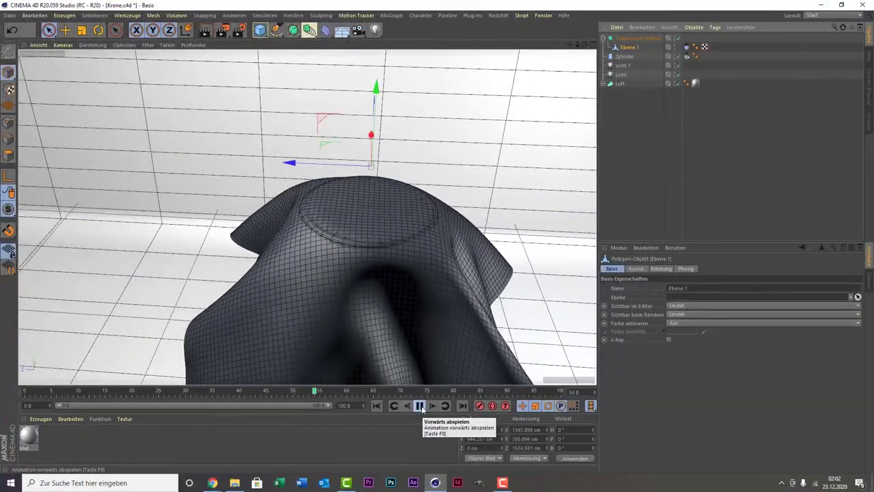
left_click(421, 406)
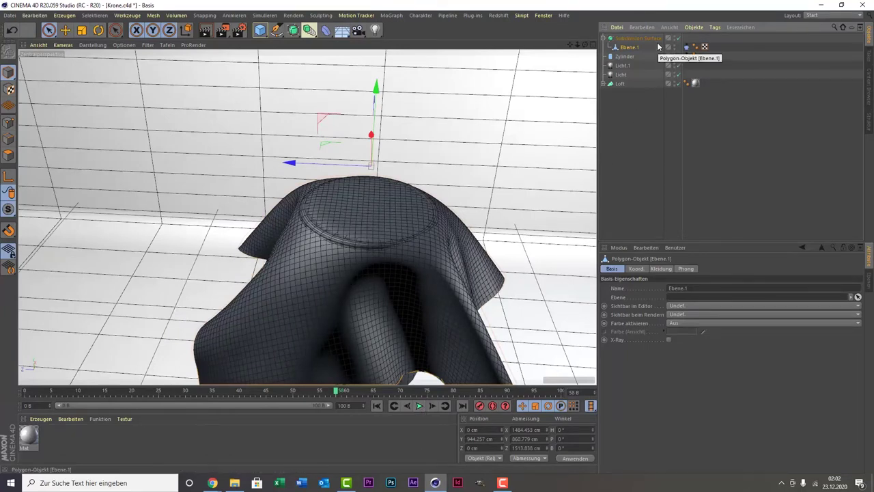
key("ctrl+z")
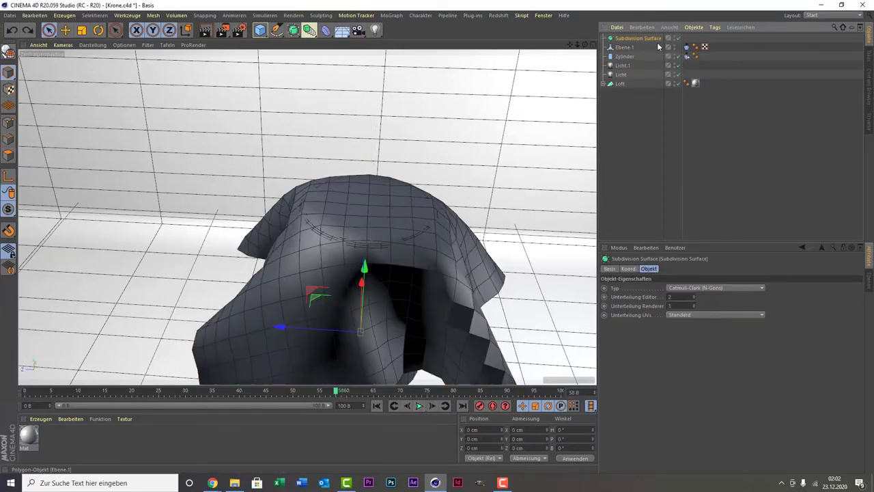
key("ctrl+z")
key("ctrl+z")
key("ctrl+z")
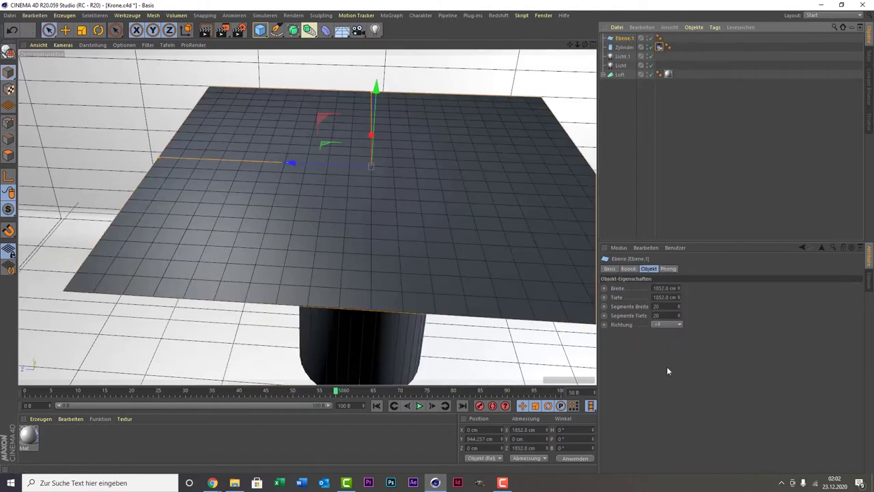
Set the plane's width segment count to 50.
left_click(666, 309)
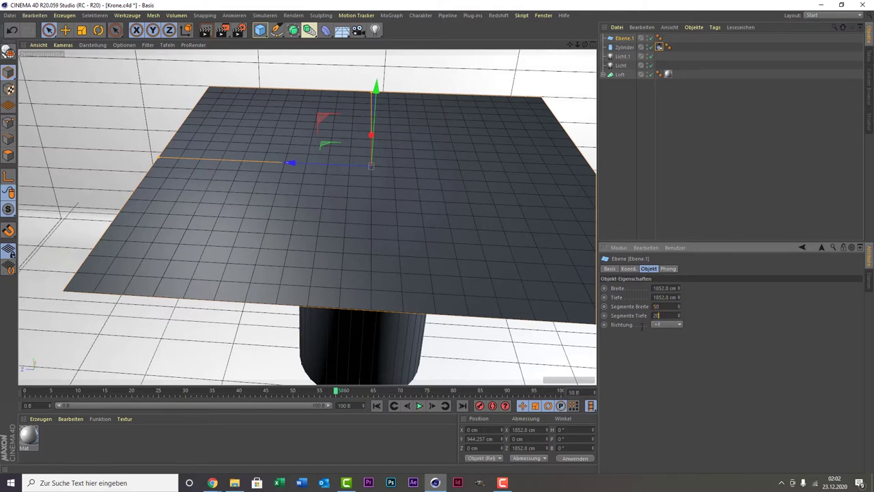
type("50")
key("Return")
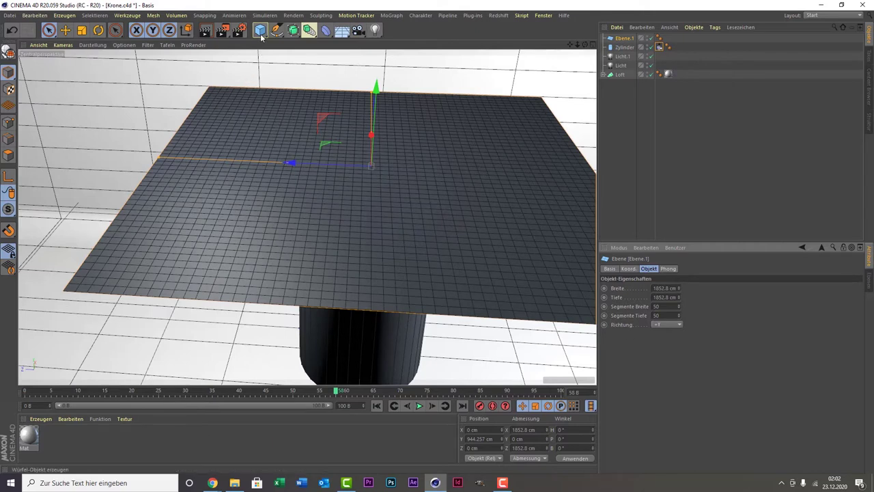
Make Ebene.1 editable, give it a Kleidung cloth tag, and rewind to frame 0.
left_click(247, 106)
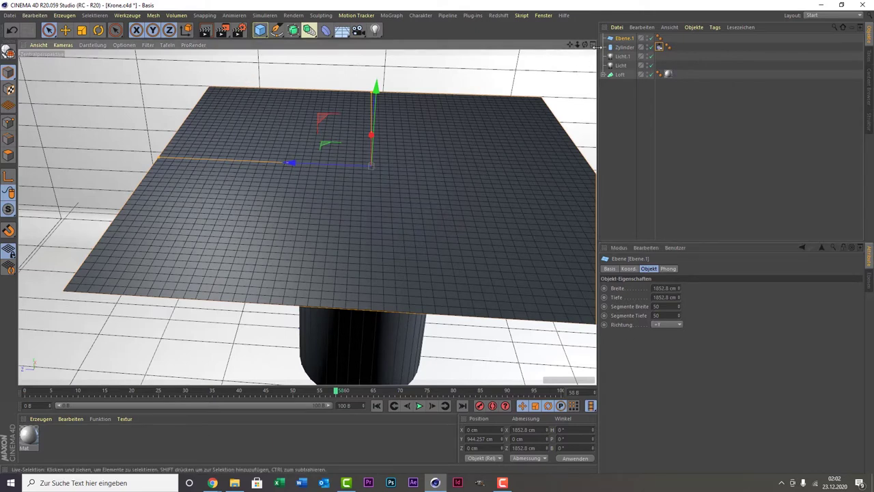
key("c")
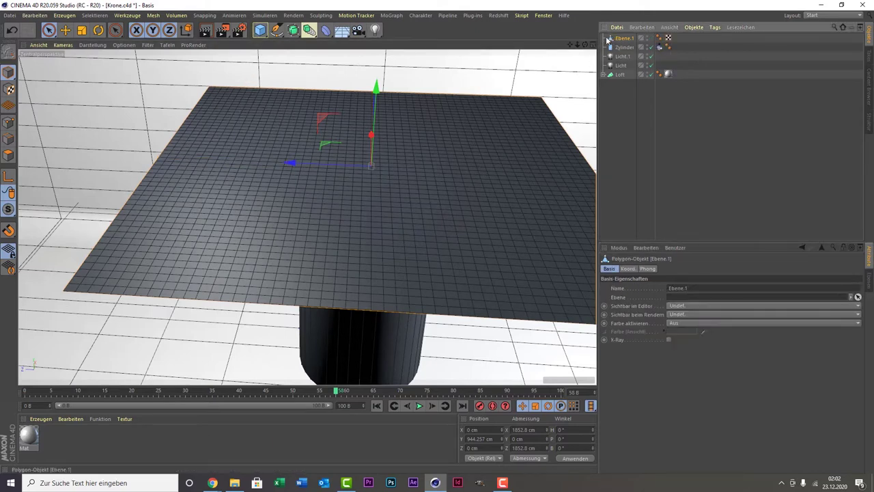
right_click(389, 230)
left_click(622, 40)
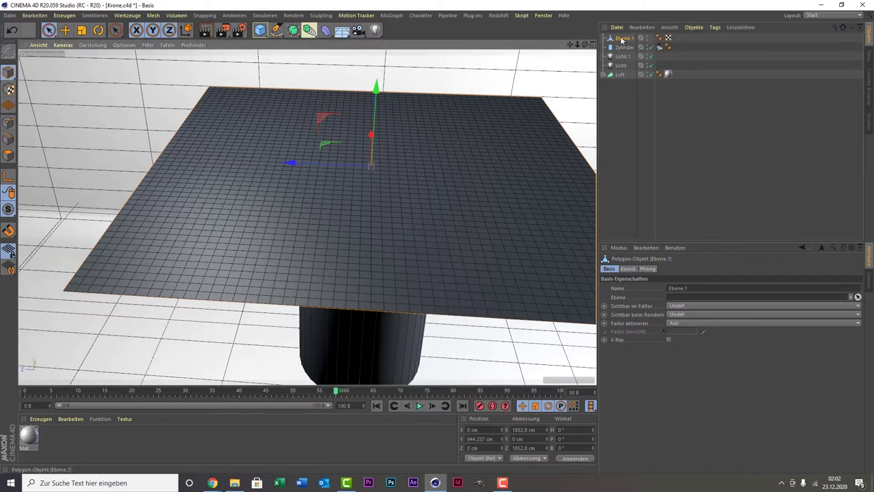
right_click(622, 39)
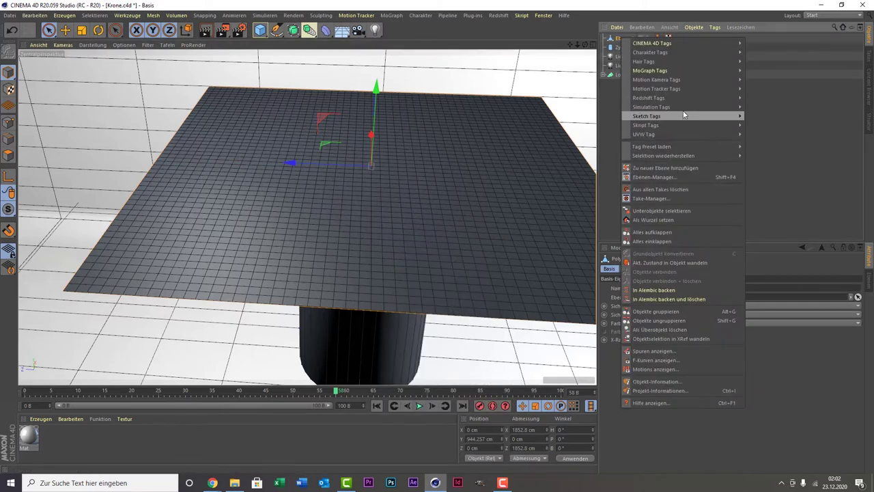
mouse_move(652, 107)
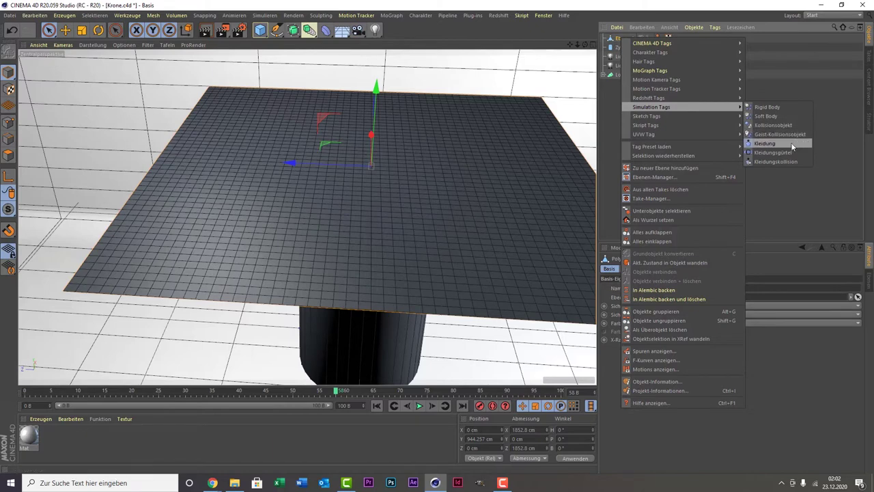
left_click(765, 143)
left_click(26, 391)
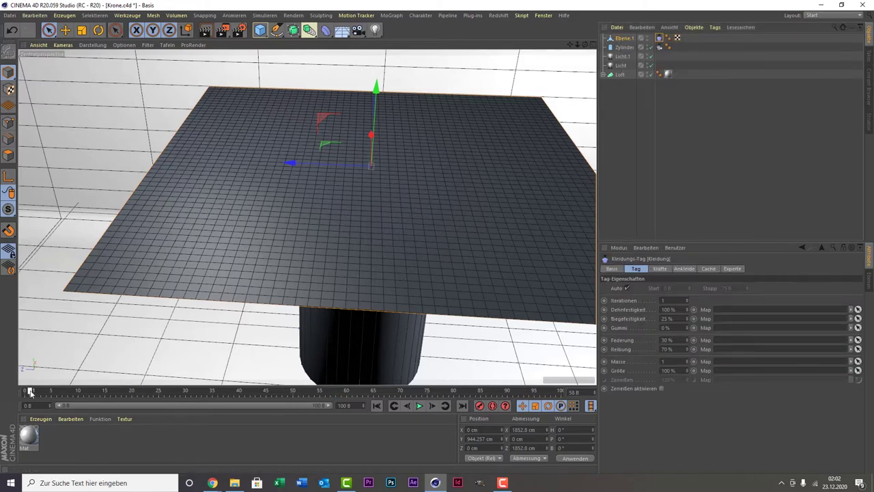
Simulate the cloth to frame 53, nest Ebene.1 under a Subdivision Surface, and render the view.
left_click(420, 406)
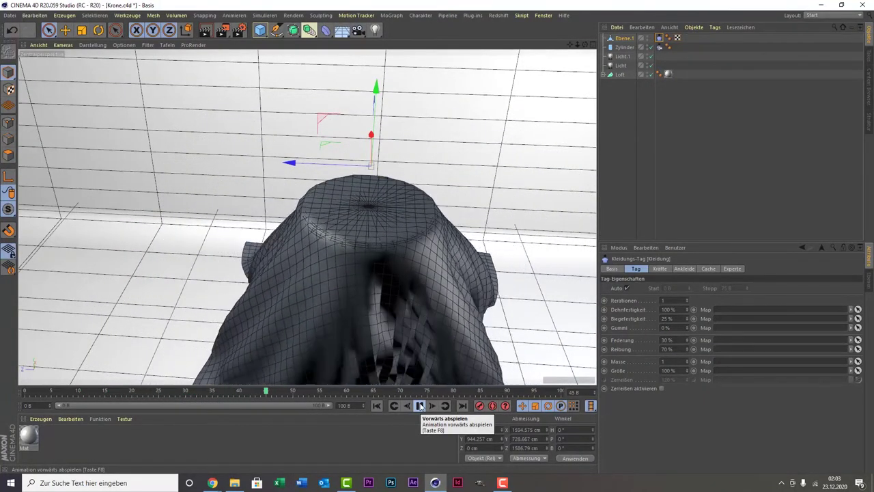
left_click(420, 406)
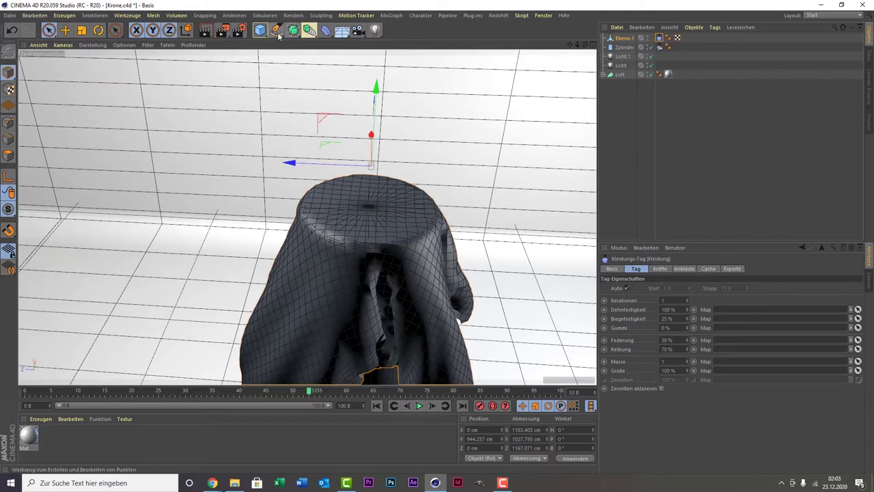
left_click_drag(293, 30, 311, 43)
left_click(310, 43)
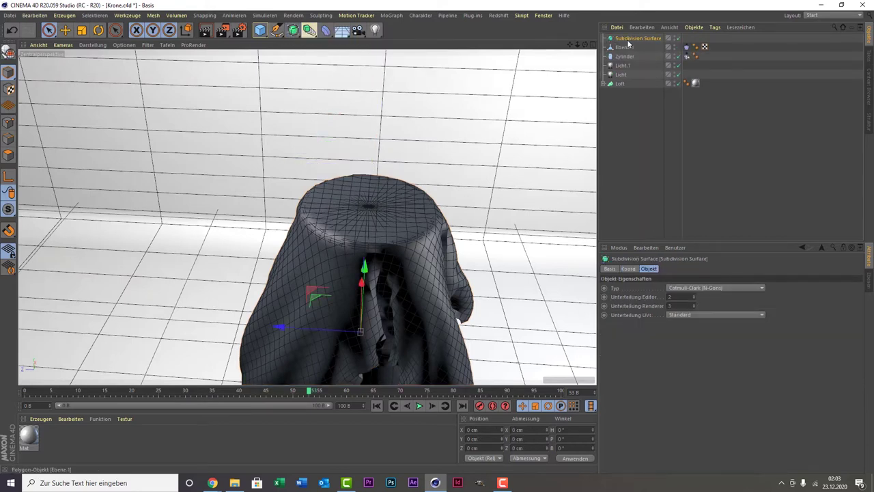
left_click_drag(626, 39, 626, 37)
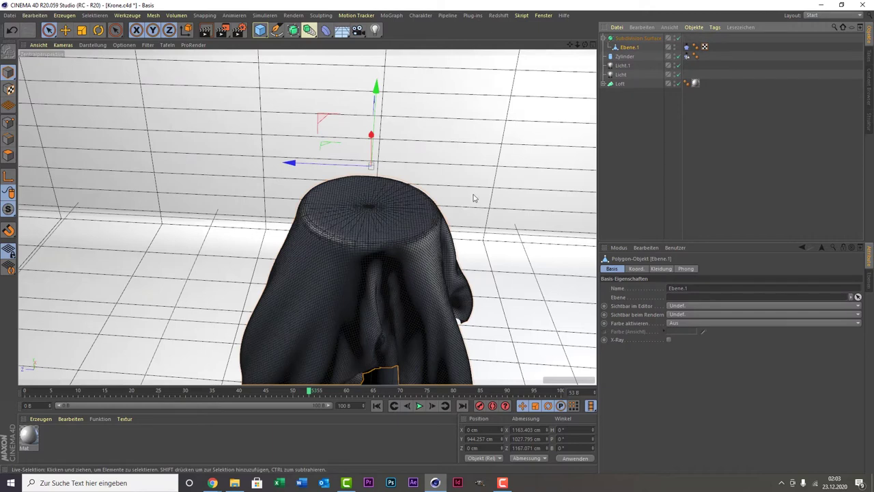
left_click_drag(307, 216, 307, 218, "alt")
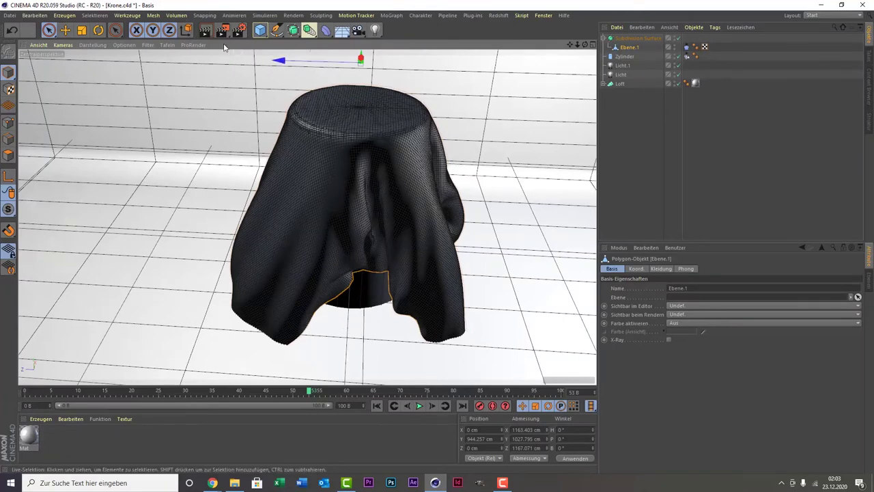
left_click(205, 30)
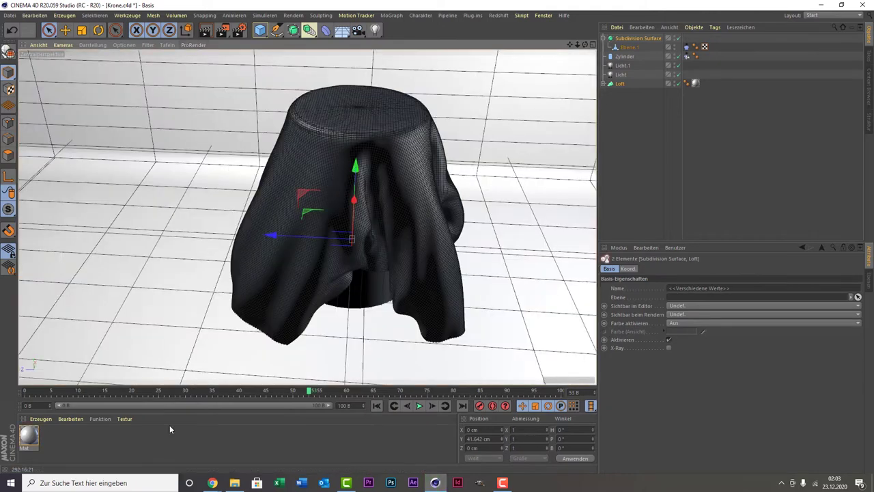
Create material Mat.1 and open it in the Material Editor on its colour texture.
double_click(71, 437)
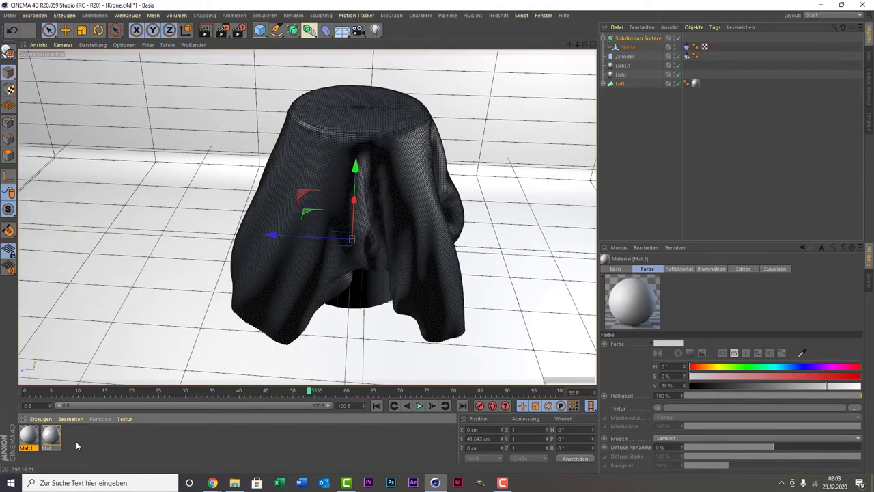
double_click(30, 441)
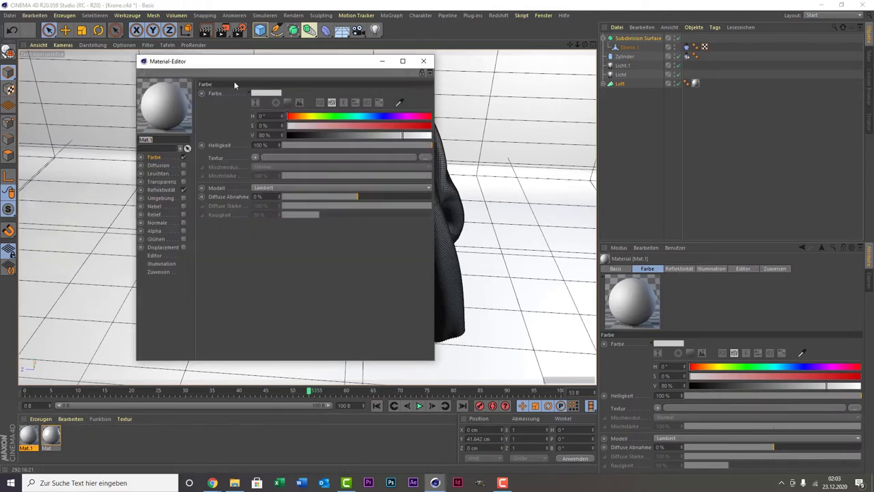
left_click_drag(237, 68, 373, 49)
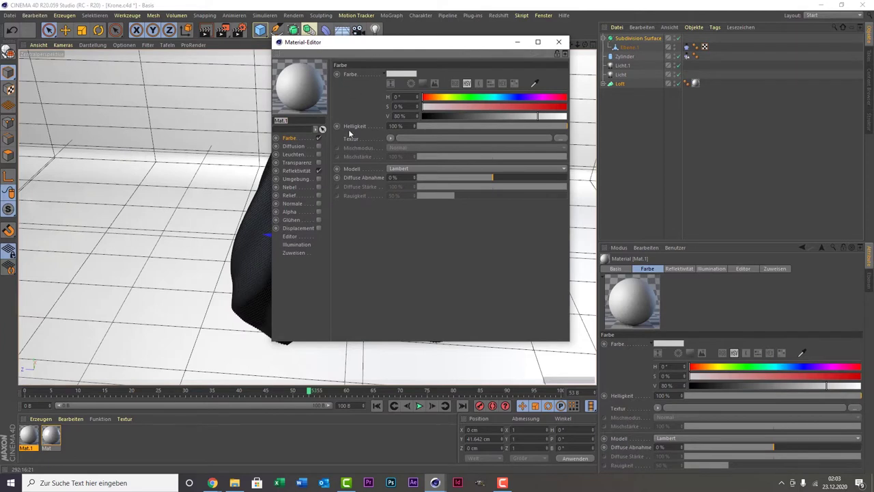
left_click(391, 137)
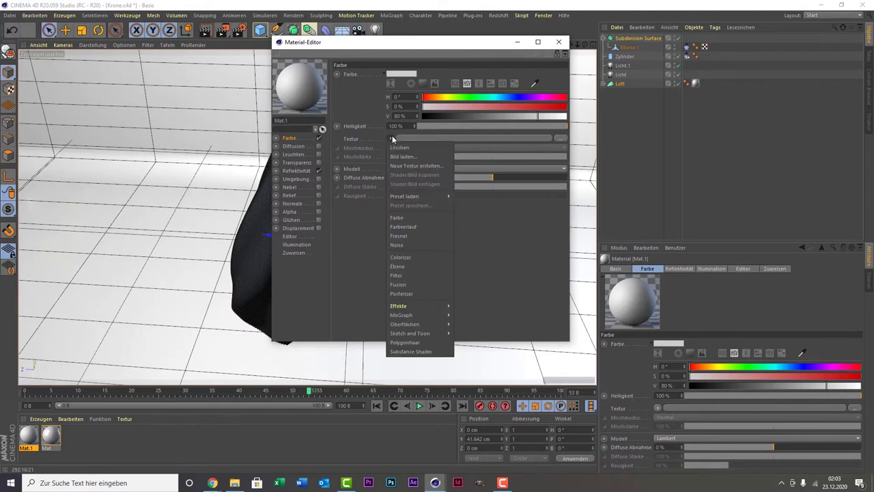
Load a Fresnel shader into the colour texture, add a gradient knot, and tint the first knot pale pink.
left_click(434, 233)
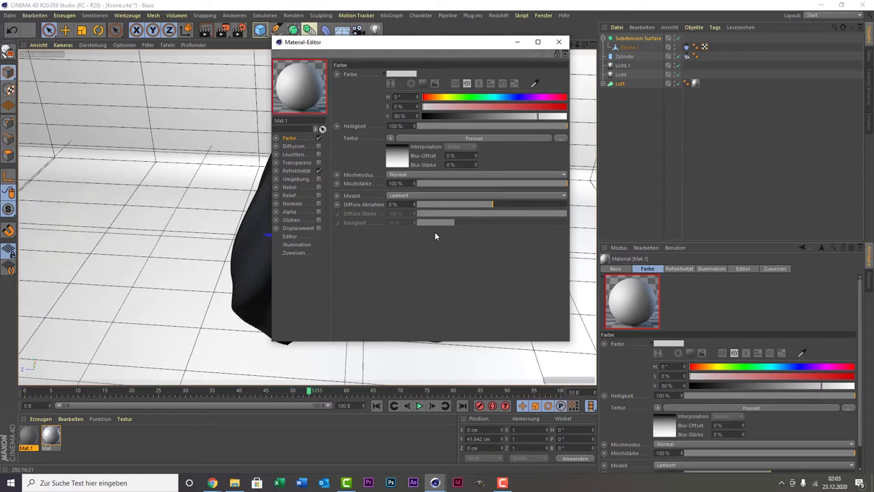
left_click(391, 156)
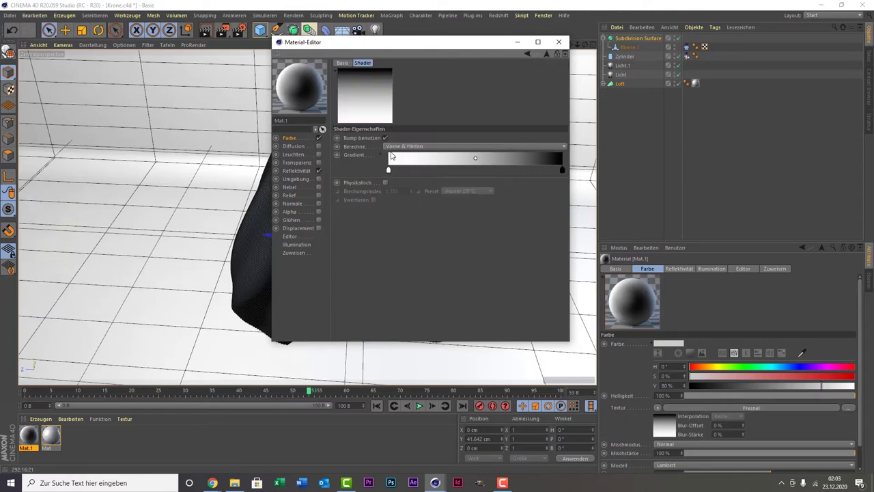
left_click(433, 169)
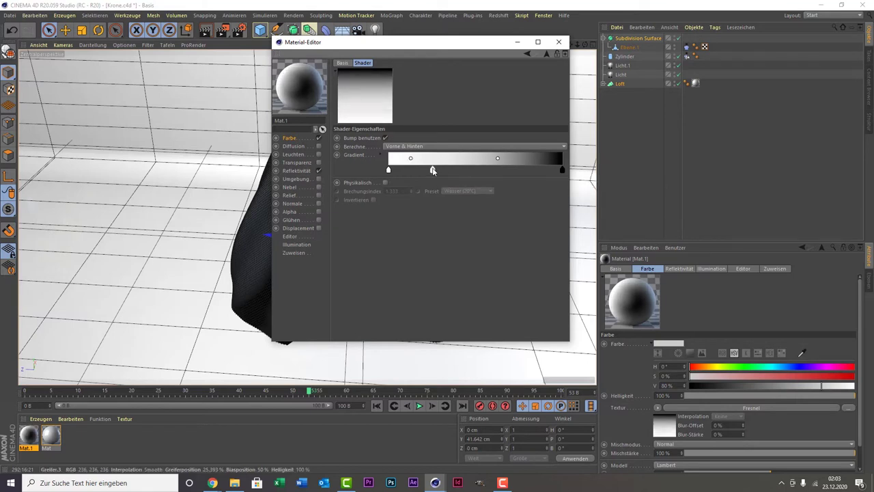
mouse_move(432, 170)
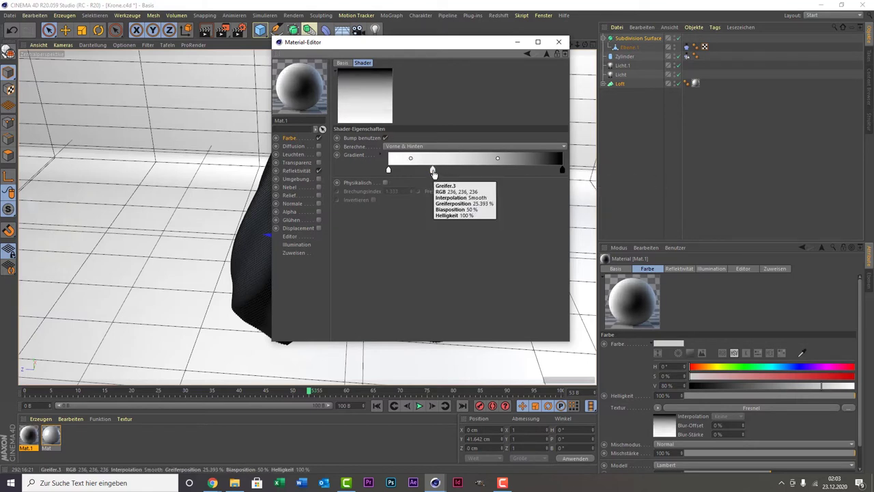
double_click(389, 171)
left_click_drag(391, 189, 360, 194)
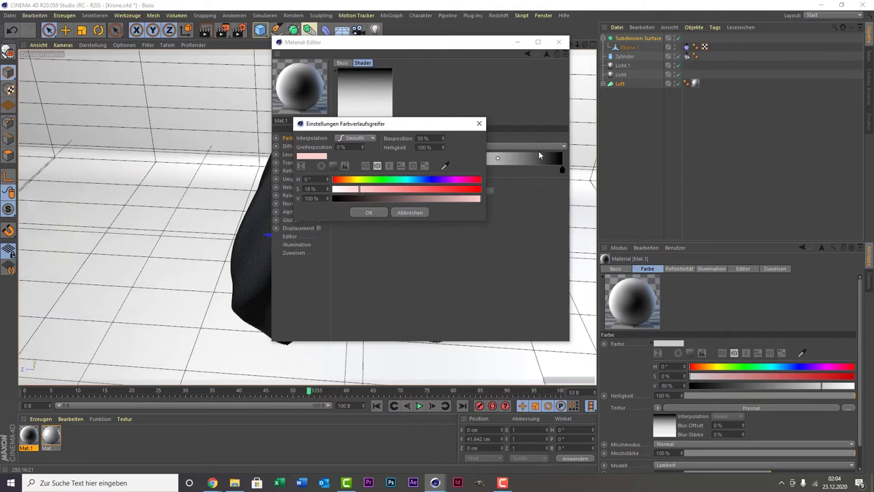
left_click(369, 212)
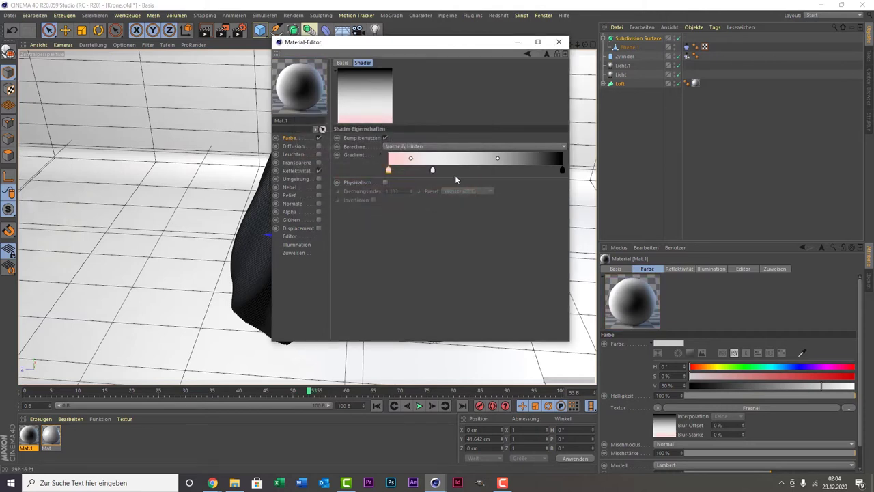
Make the middle gradient knot a stronger pink and the end knot a saturated dark red.
double_click(432, 170)
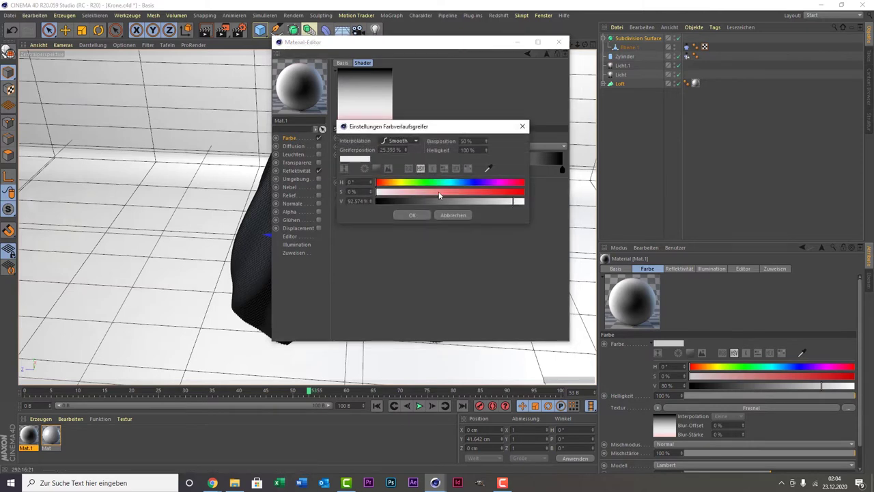
left_click_drag(438, 191, 456, 194)
left_click(422, 215)
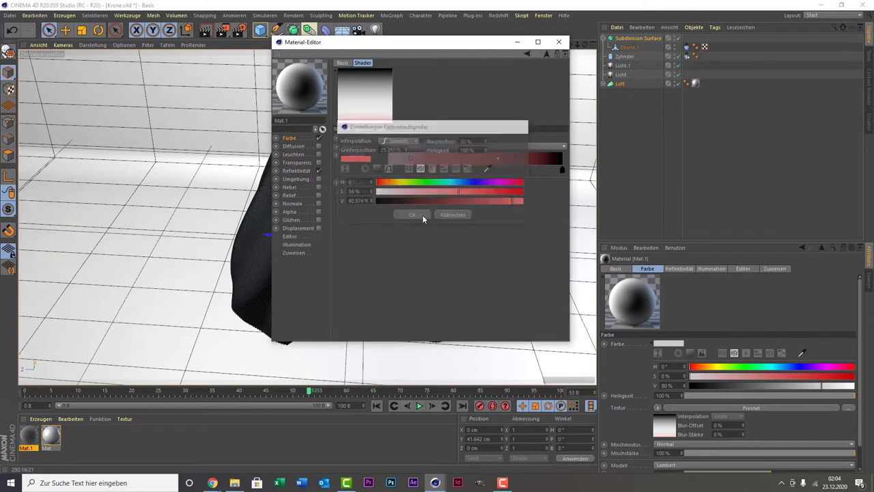
left_click(562, 171)
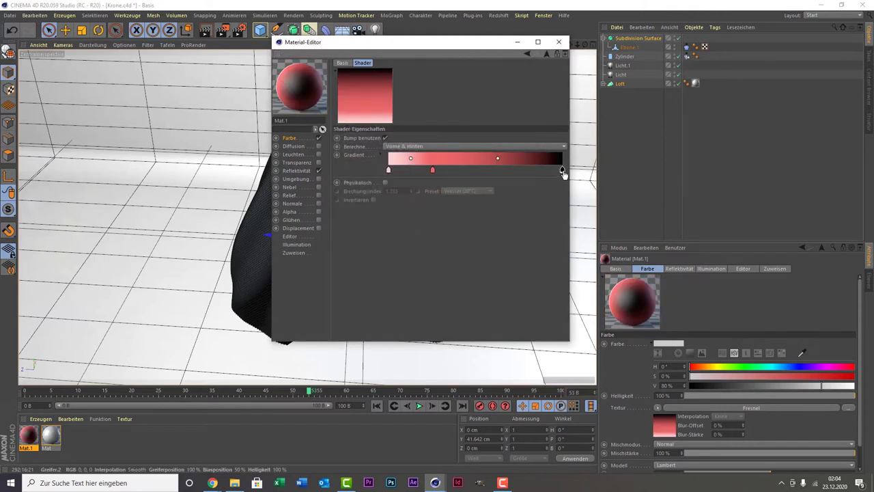
double_click(562, 171)
left_click(618, 179)
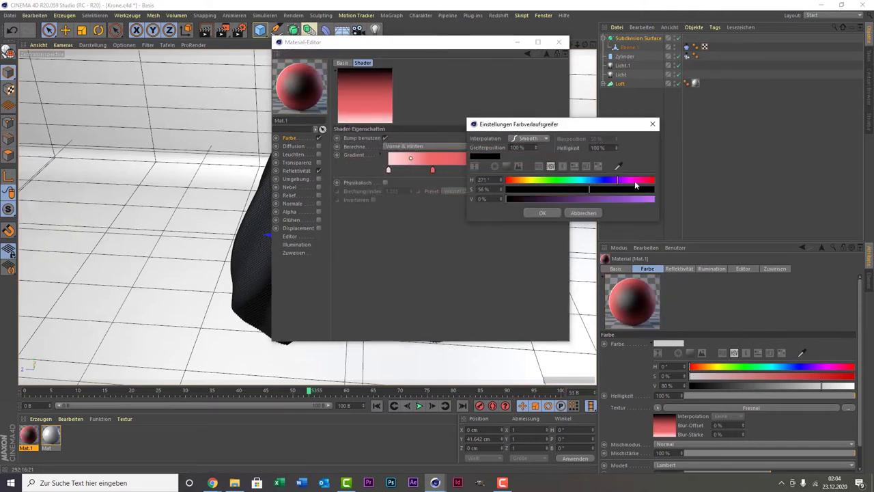
left_click(648, 190)
left_click_drag(649, 198, 602, 199)
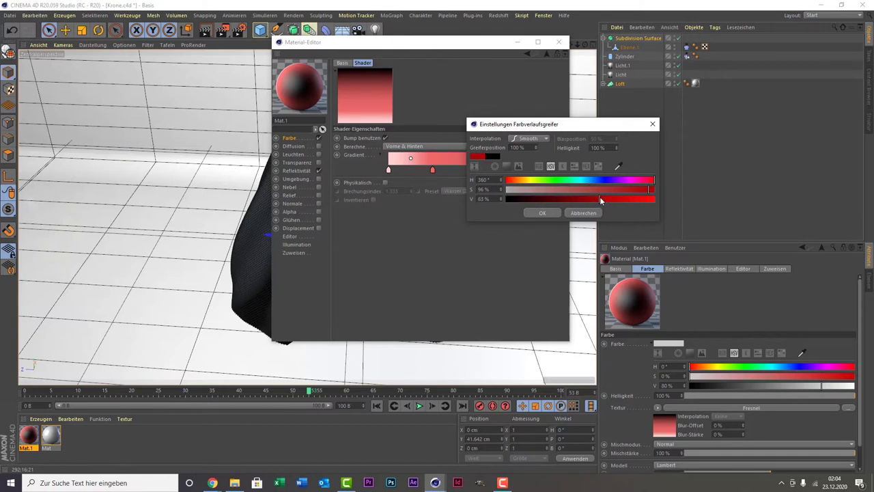
left_click(547, 215)
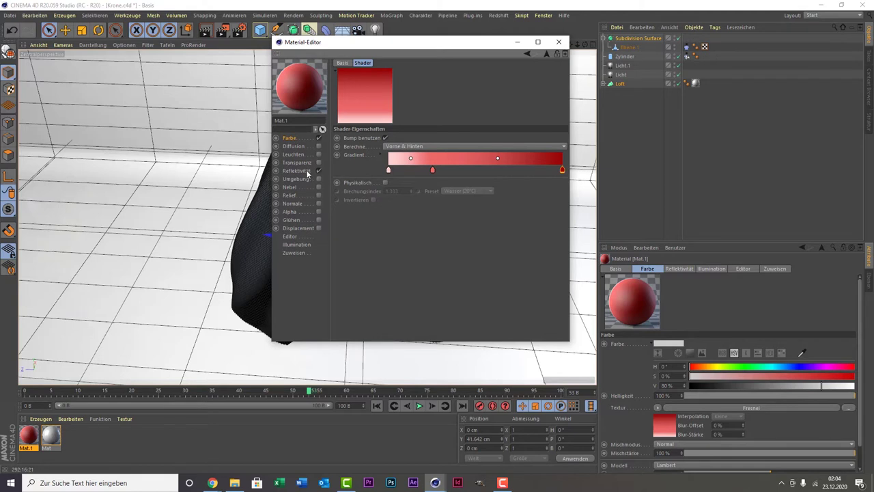
Copy the Fresnel shader into the texture of a new GGX reflectance layer.
left_click(289, 139)
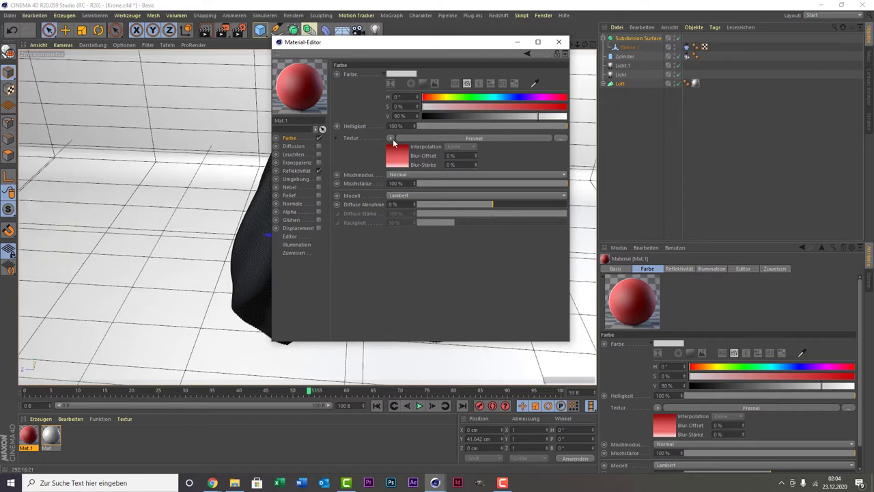
left_click(392, 138)
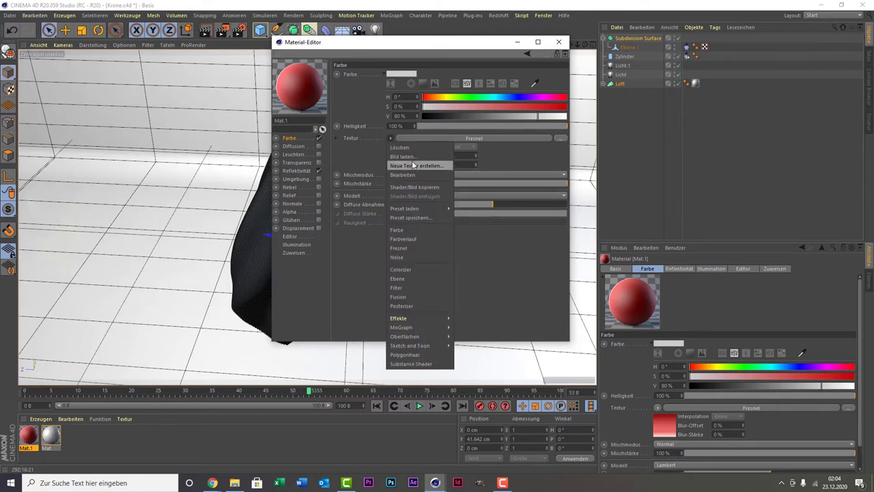
left_click(433, 189)
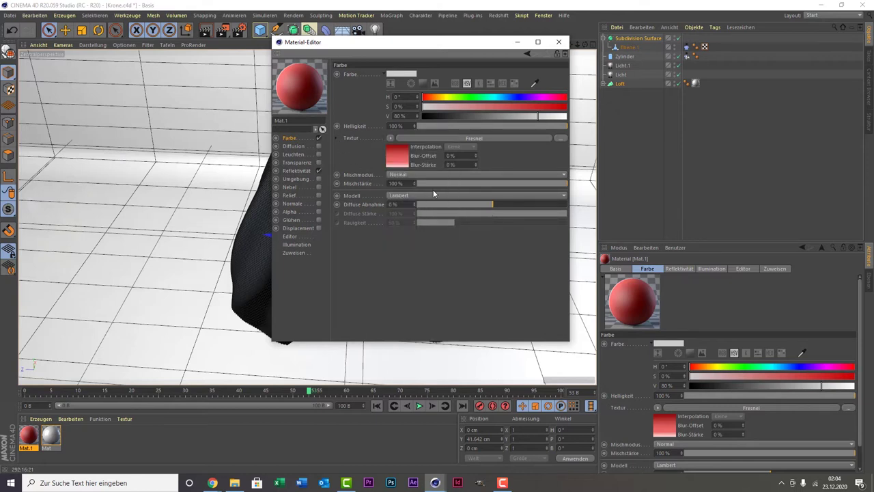
left_click(296, 172)
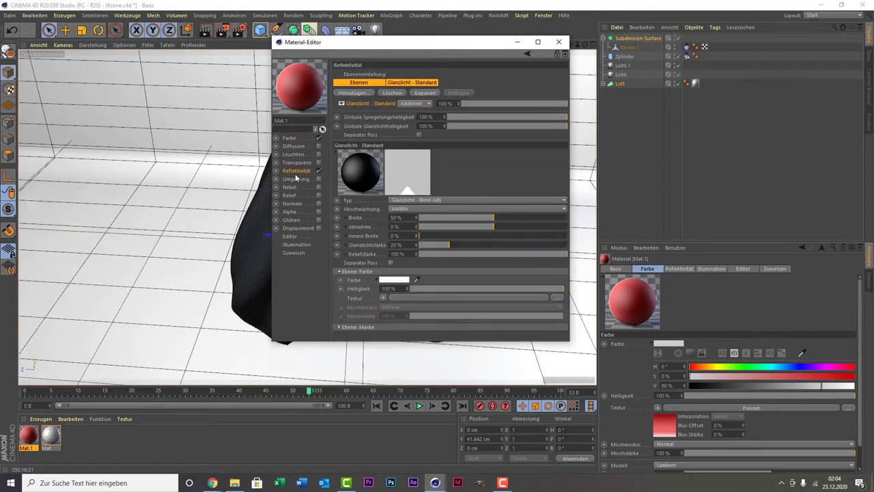
left_click(360, 94)
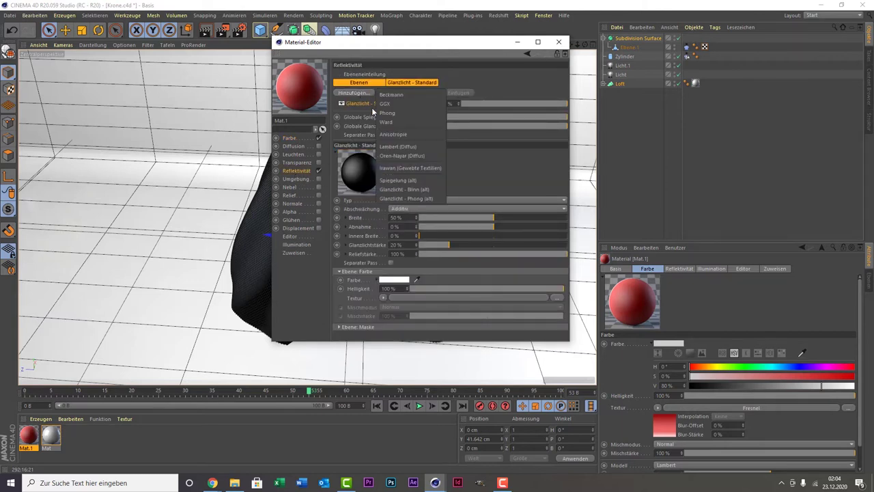
left_click(400, 105)
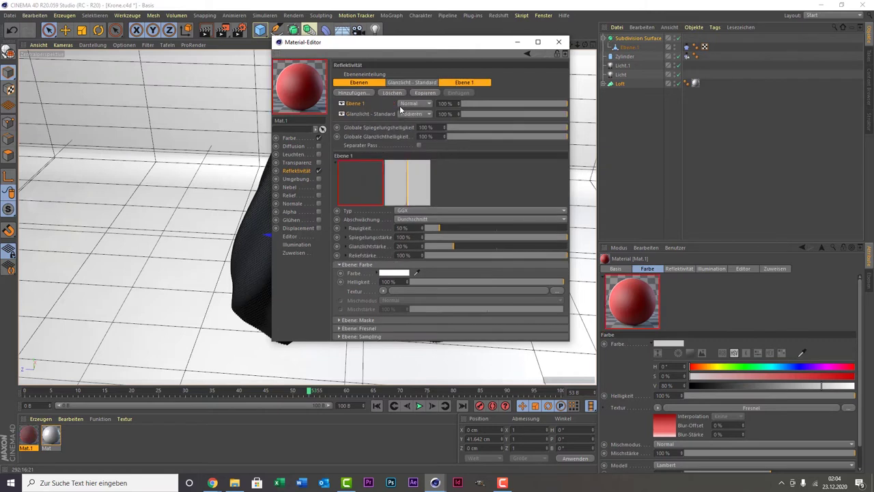
left_click(382, 291)
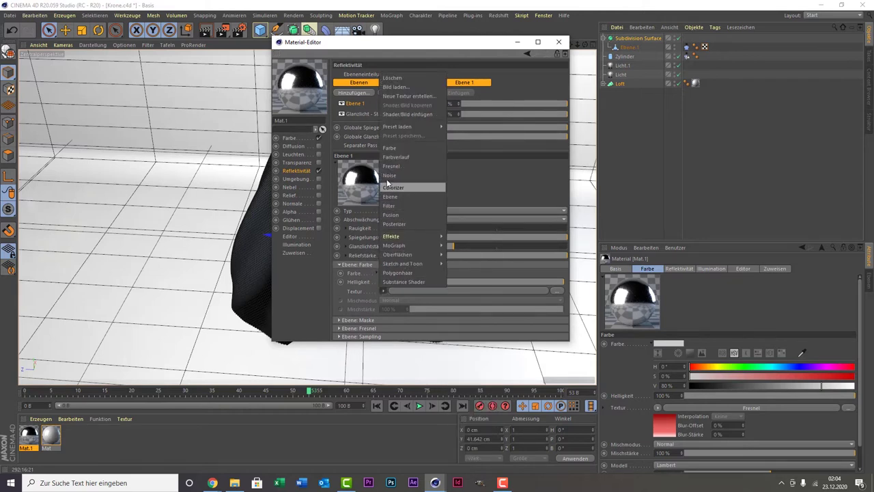
left_click(404, 116)
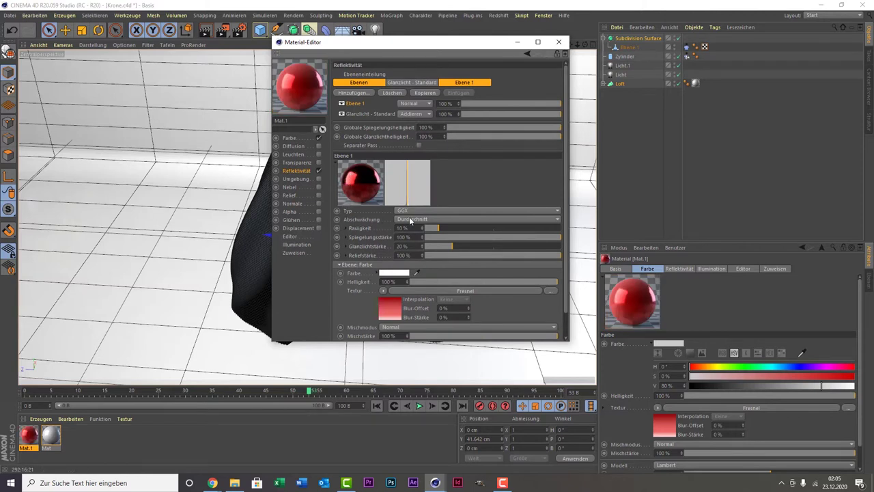
Set the GGX layer colour to dark red and its roughness to 36%.
left_click(398, 274)
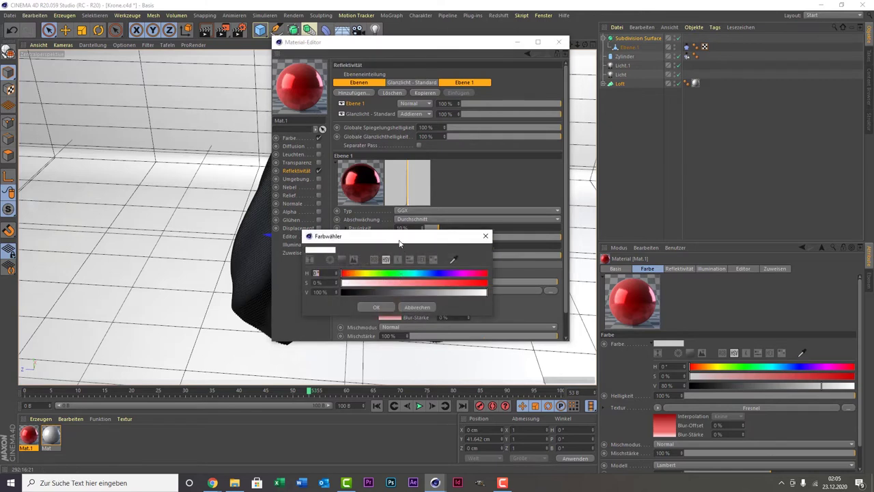
left_click_drag(399, 243, 508, 130)
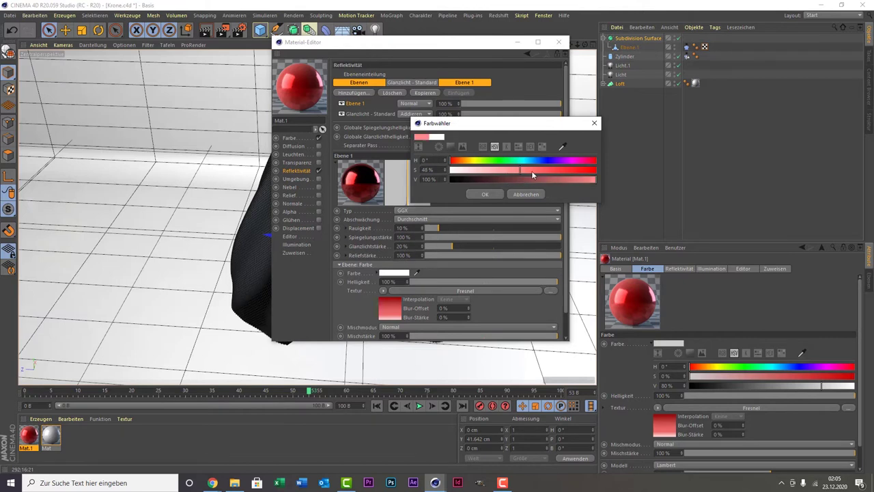
mouse_move(515, 172)
left_mouse_down()
mouse_move(576, 168)
mouse_move(521, 181)
mouse_move(551, 169)
left_mouse_up()
left_click(485, 194)
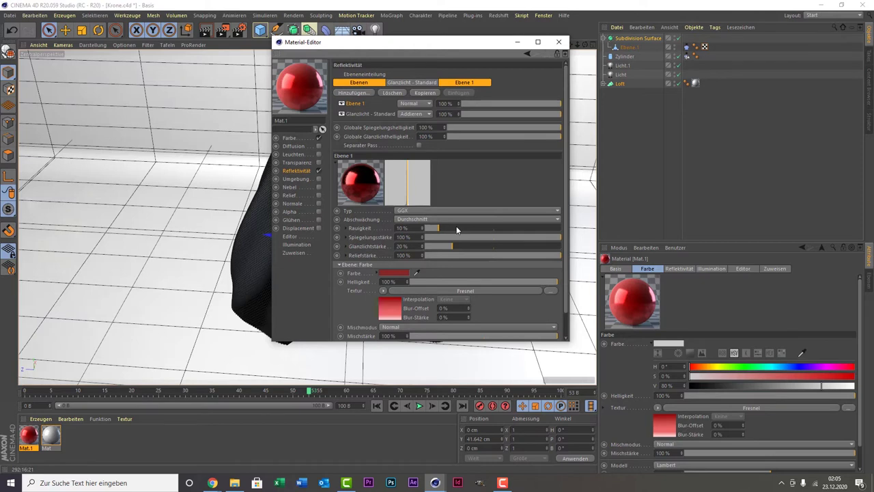
left_click_drag(456, 230, 474, 229)
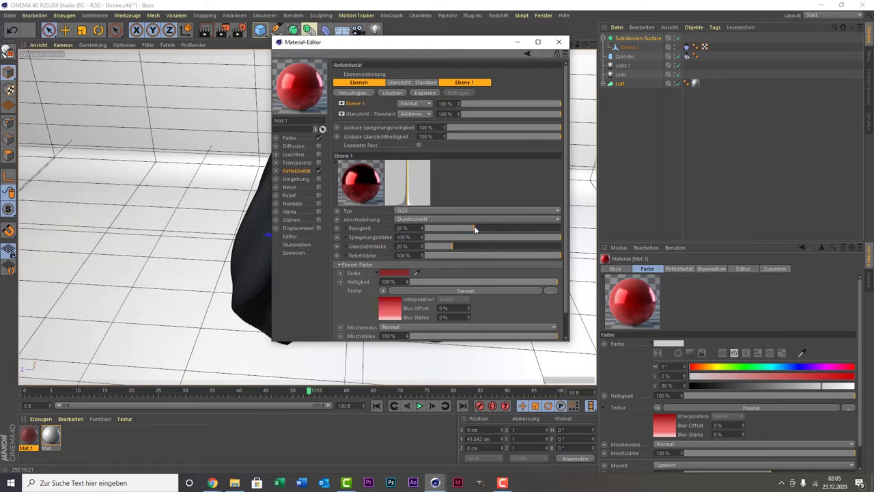
Apply Mat.1 to the draped cloth and preview it with an interactive viewport render.
left_click(558, 43)
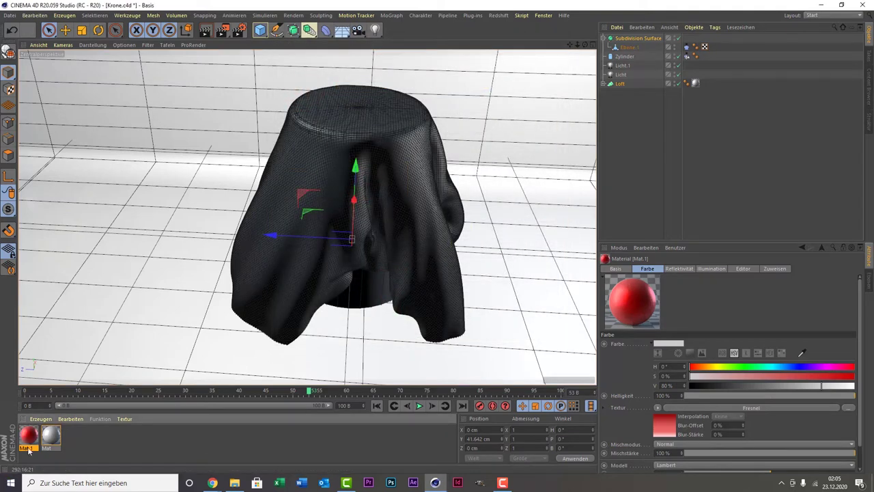
left_click_drag(353, 232, 334, 197)
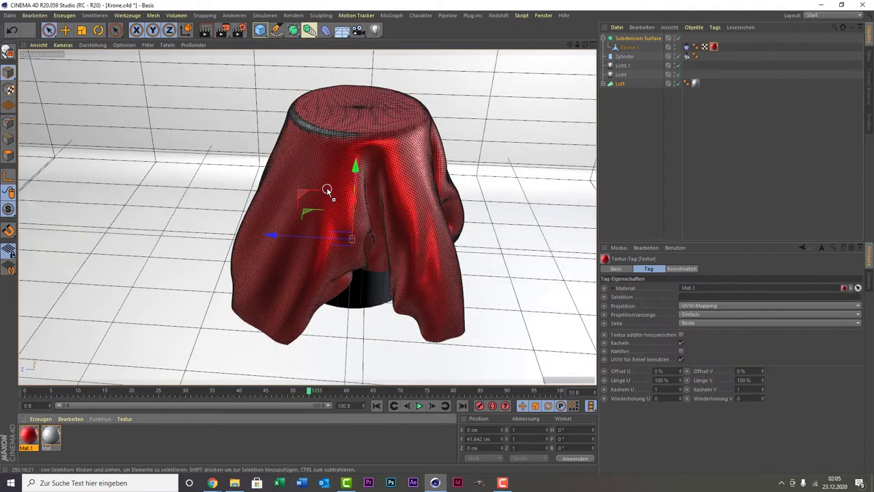
left_click(212, 32)
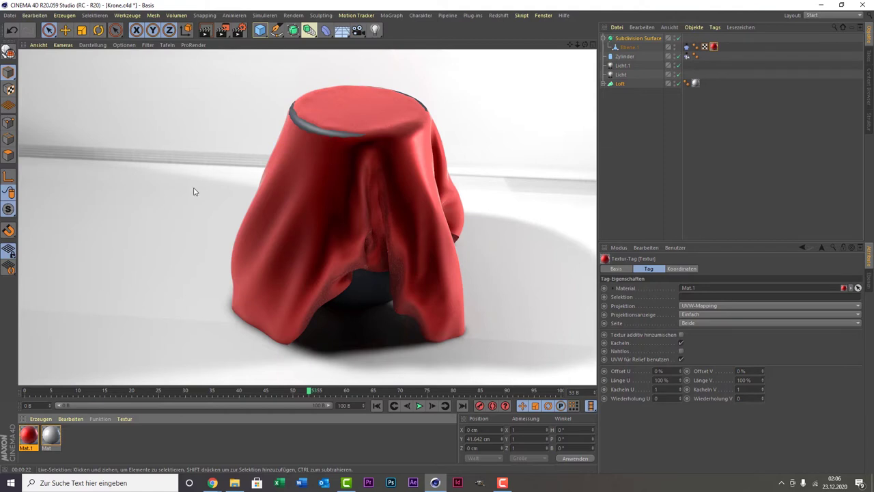
left_click(234, 247)
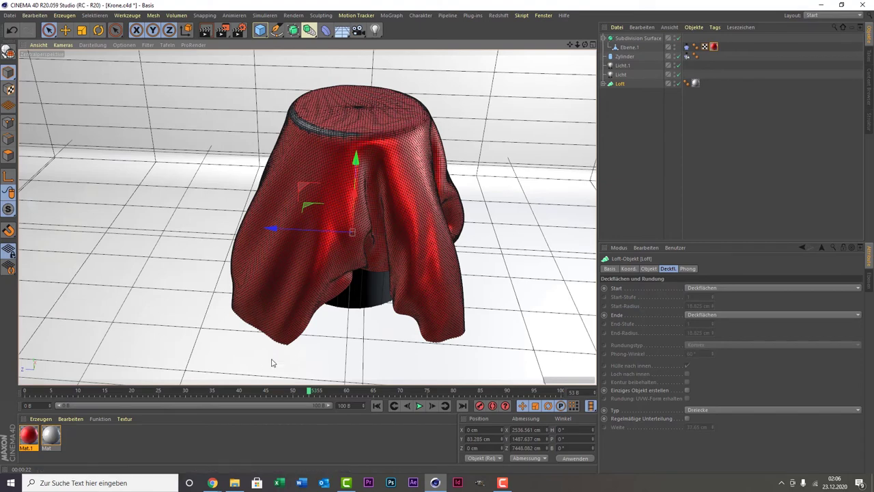
Rewind to frame 0 and delete the plane's existing cloth tag.
left_click(26, 390)
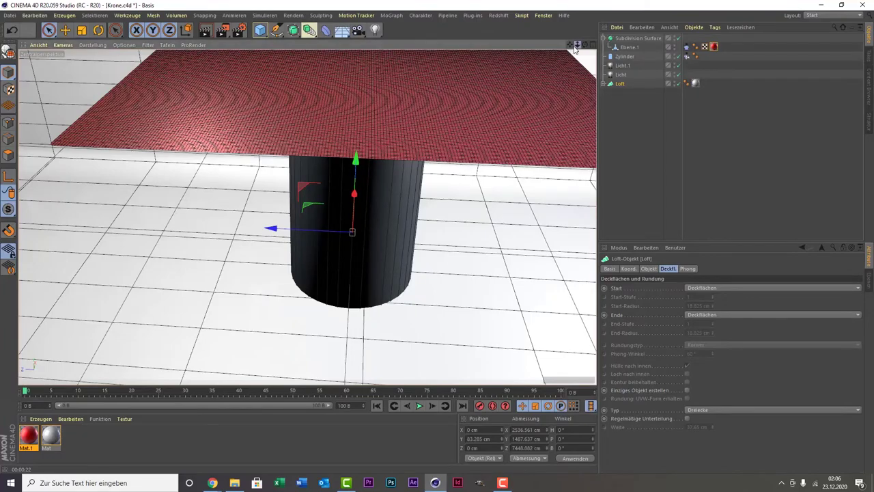
mouse_move(572, 47)
left_mouse_down()
mouse_move(308, 217)
mouse_move(551, 63)
left_mouse_up()
left_click(307, 172)
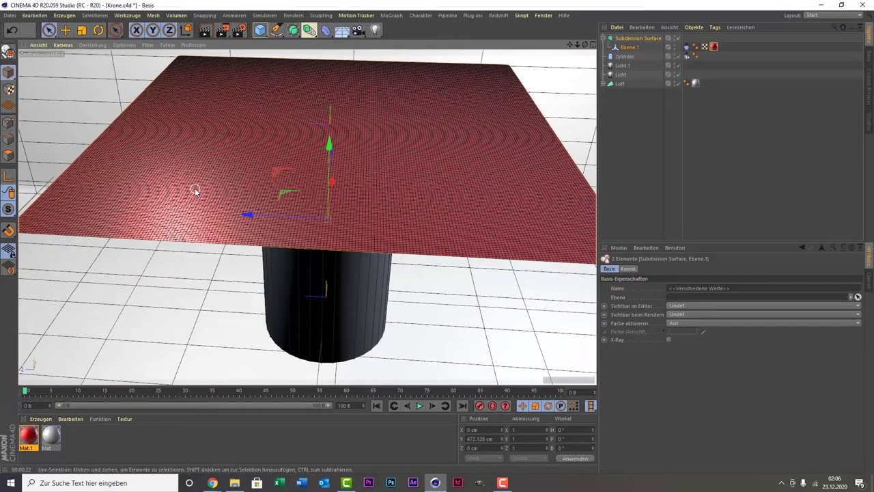
left_click(83, 31)
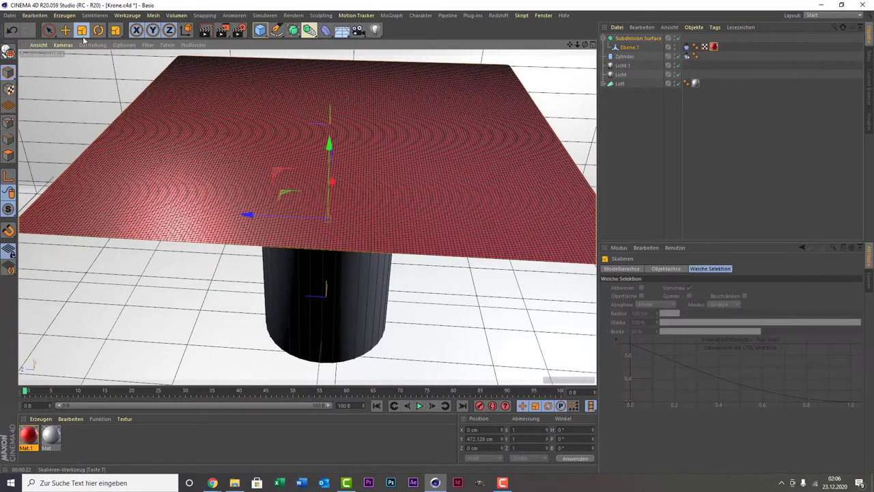
left_click(686, 47)
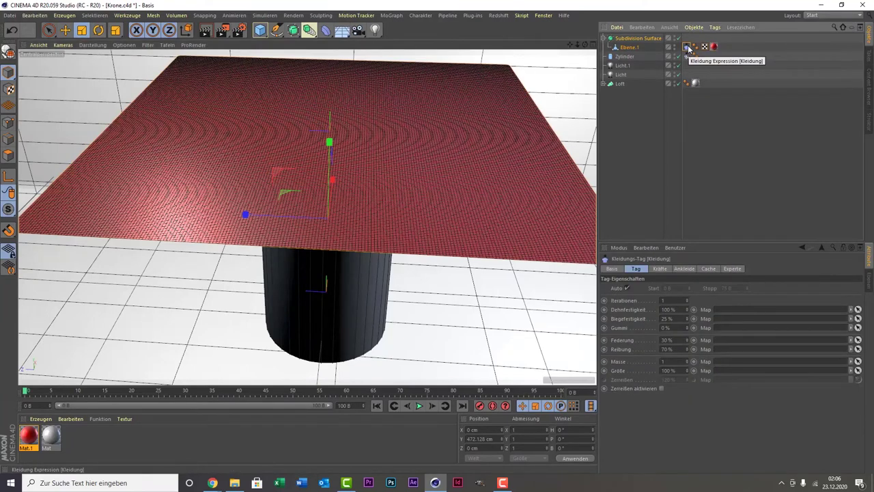
key("Delete")
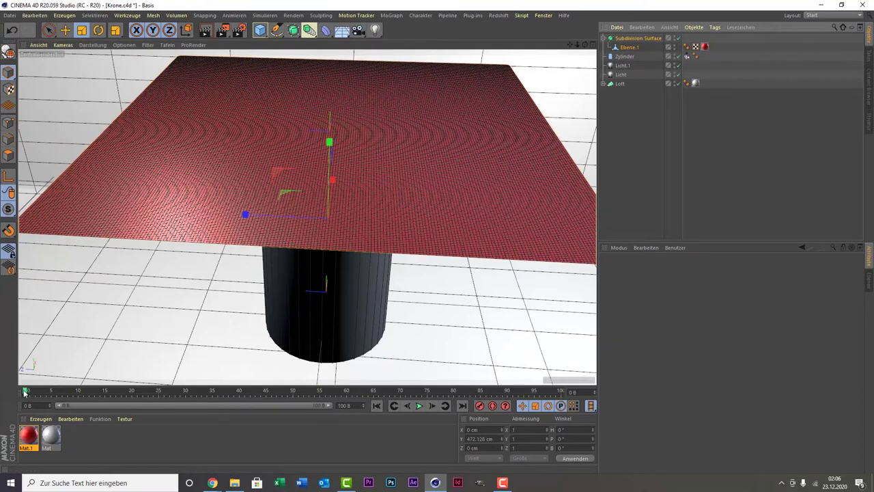
Scale the flat plane down uniformly to about three quarters size.
left_click_drag(139, 286, 67, 333)
left_click_drag(66, 334, 70, 328)
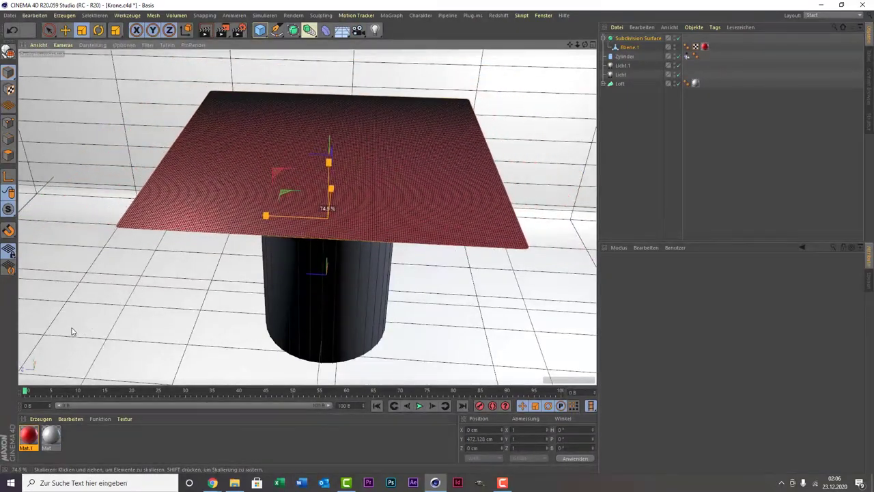
scroll(143, 325, "up", 3)
scroll(143, 325, "down", 3)
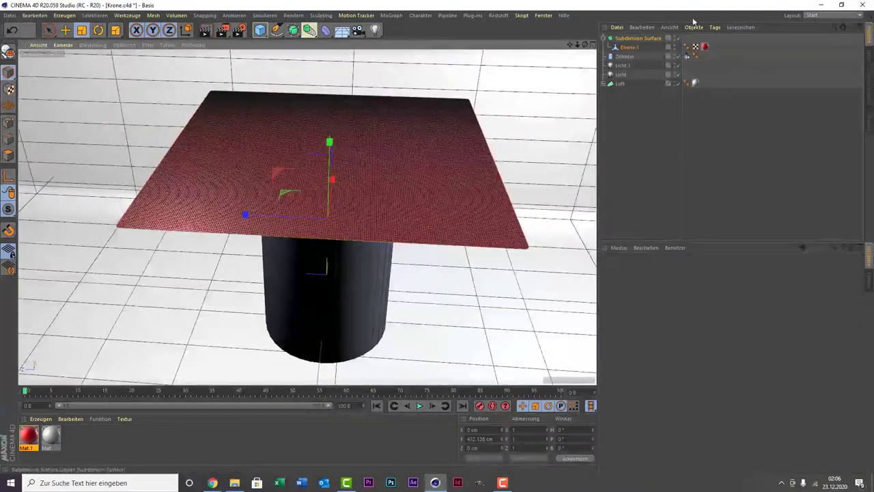
Add a fresh Kleidung cloth tag to Ebene.1.
right_click(630, 52)
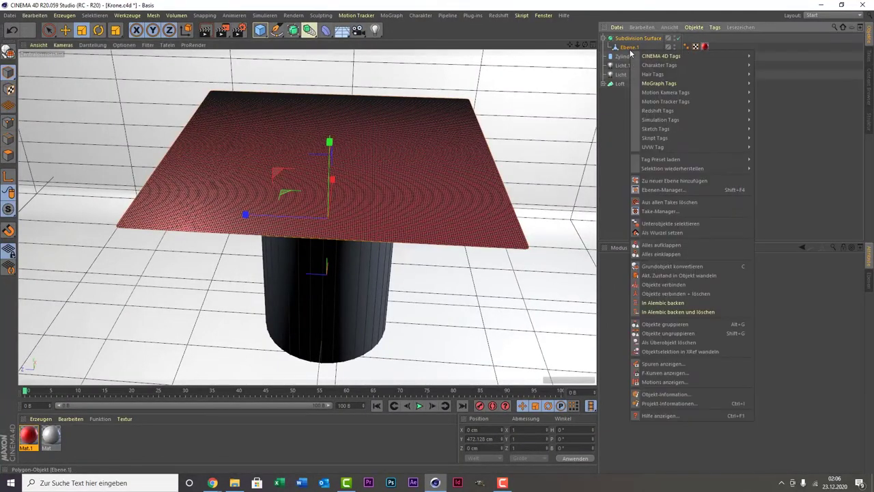
key("Escape")
right_click(629, 52)
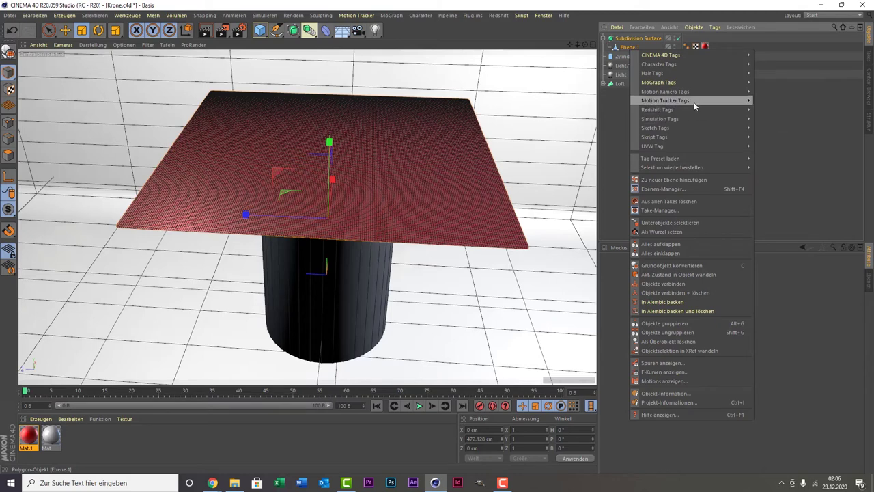
mouse_move(660, 120)
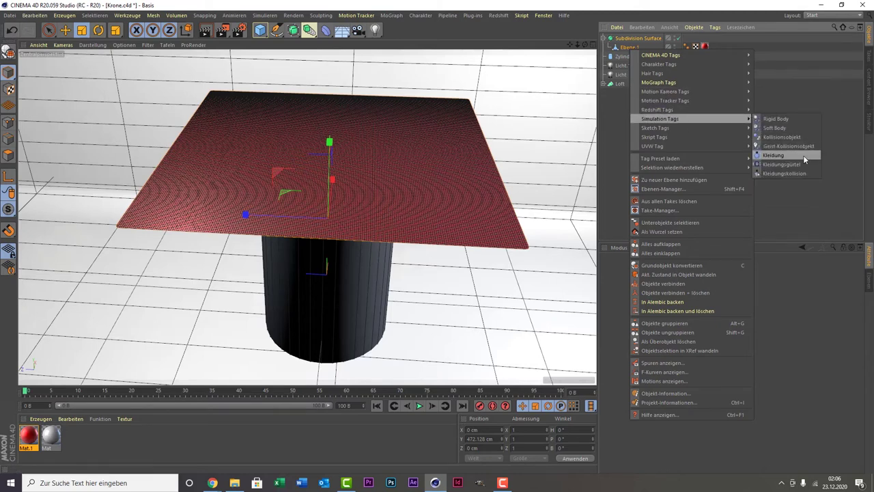
left_click(803, 155)
scroll(312, 209, "up", 3)
scroll(316, 213, "up", 3)
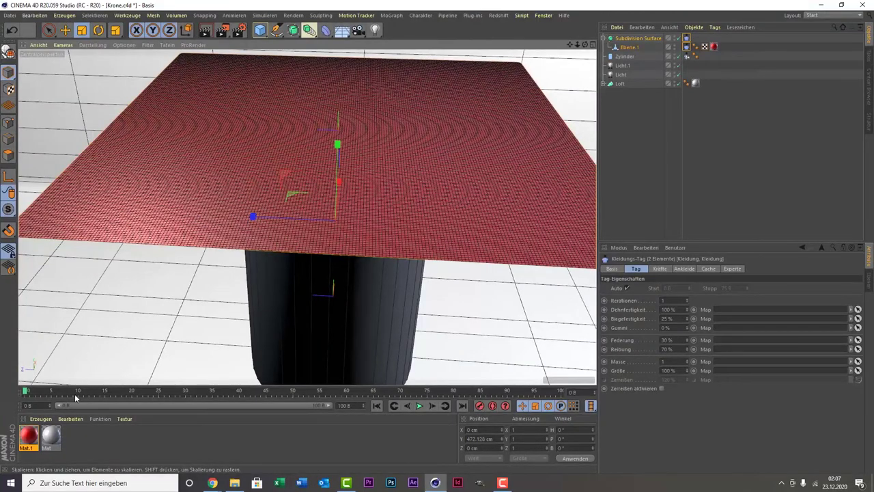
Enable Mat.1's Relief channel with a Noise shader as its bump texture.
double_click(29, 435)
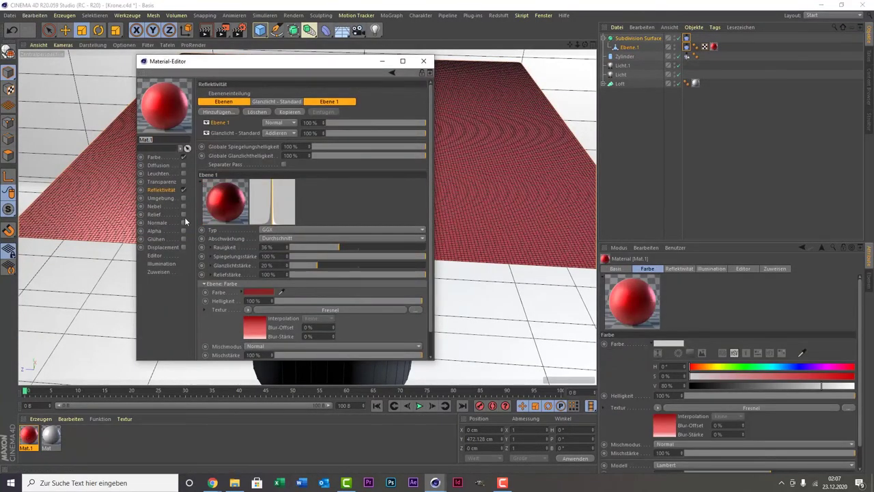
left_click(185, 214)
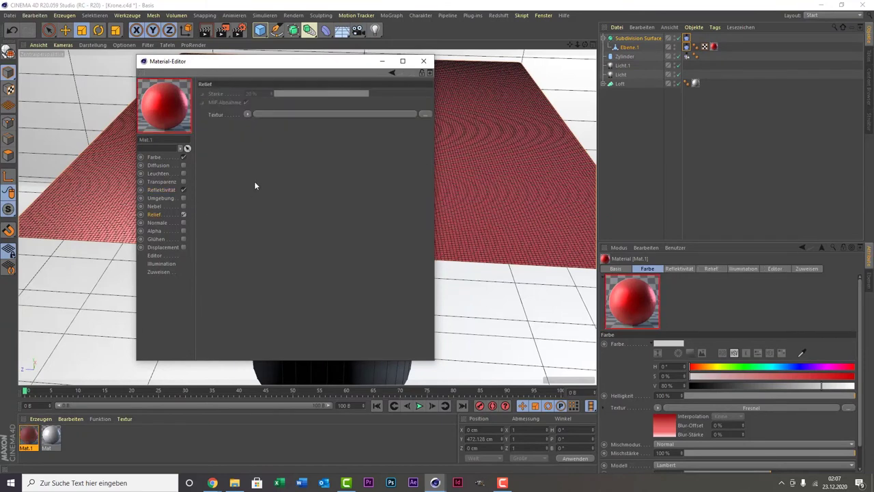
left_click(249, 114)
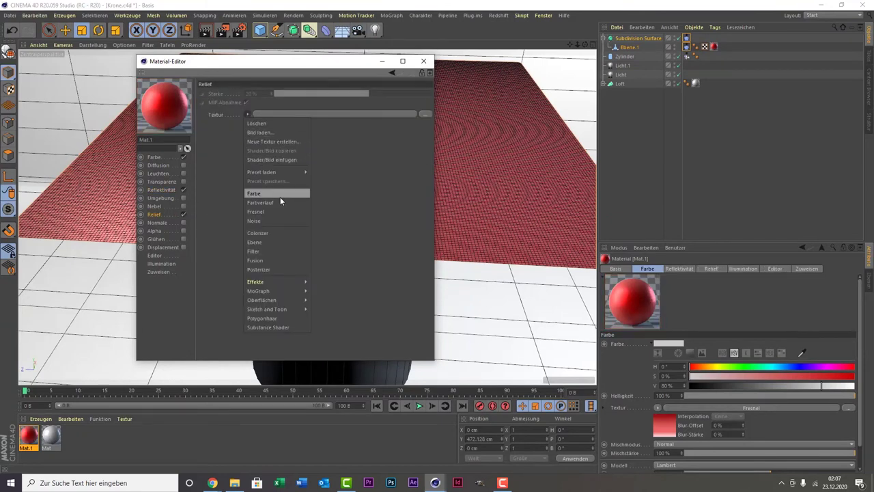
left_click(277, 219)
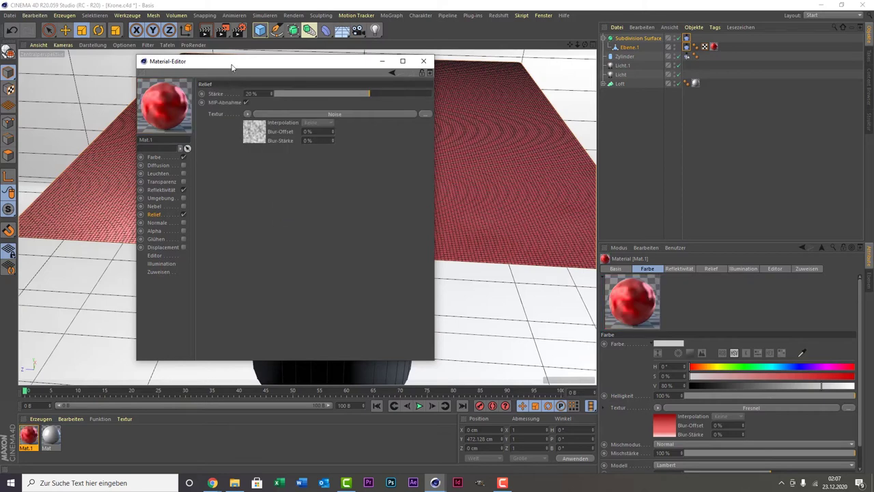
Set the relief noise type to Stupl and close the Material Editor.
left_click_drag(231, 67, 559, 63)
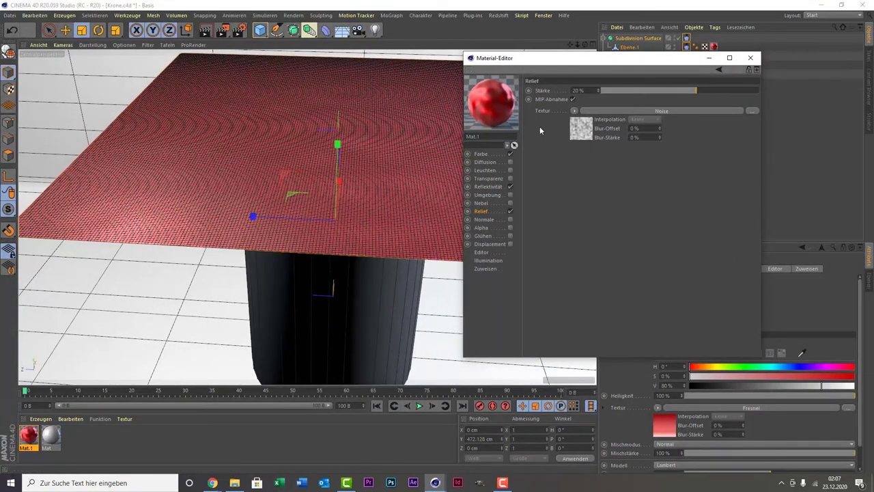
left_click(579, 132)
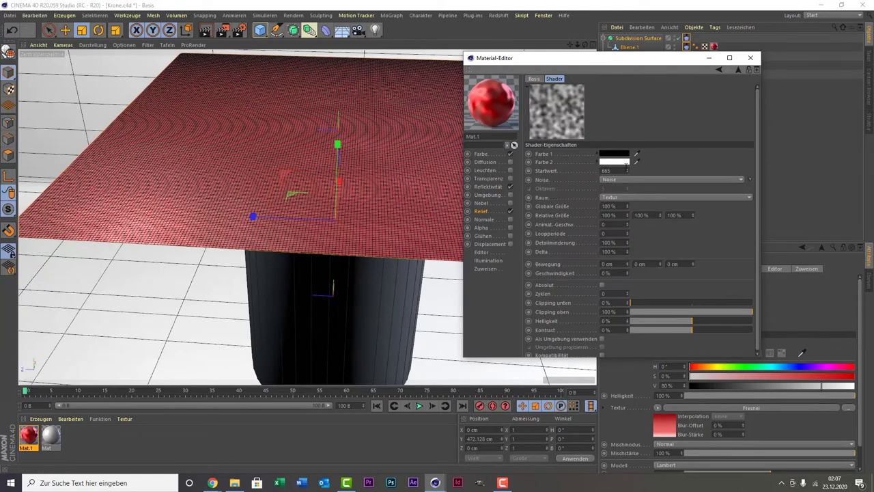
left_click(621, 179)
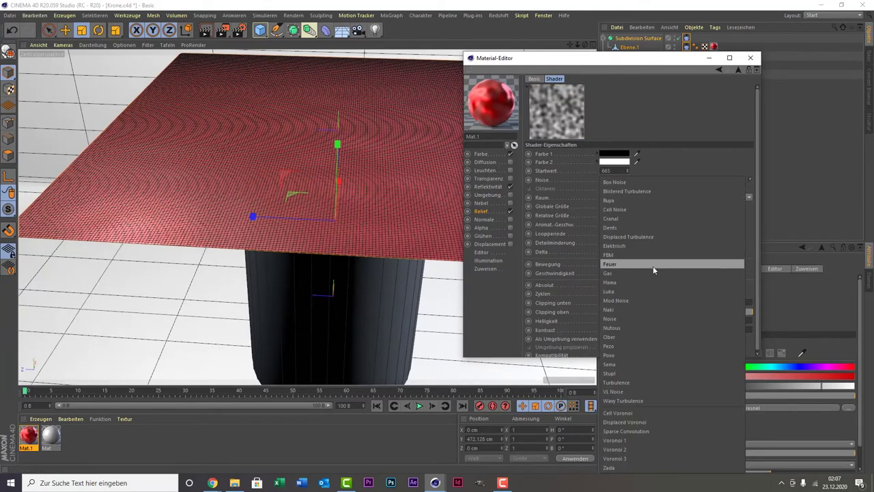
left_click(654, 373)
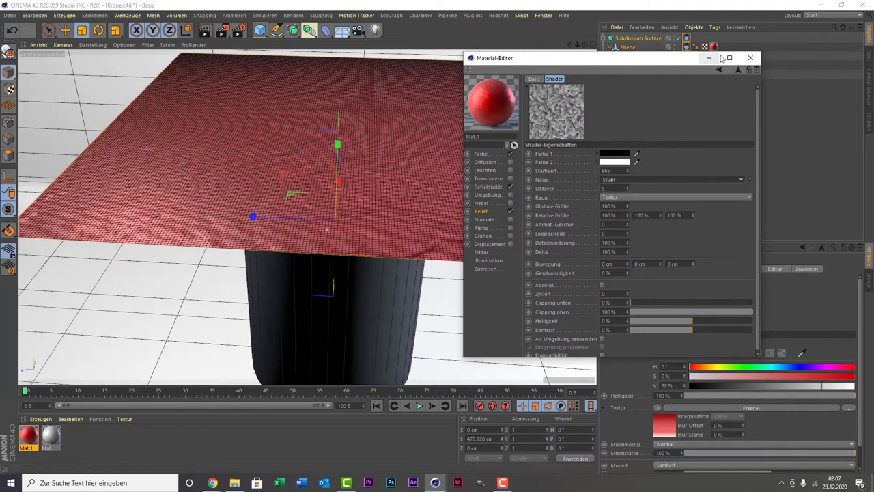
left_click(749, 58)
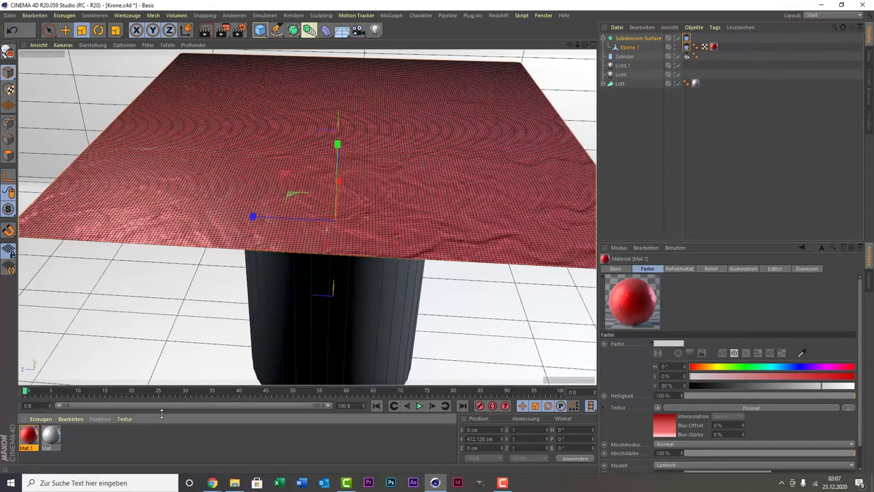
Re-simulate the cloth to frame 49 and preview it with an interactive render.
left_click(419, 405)
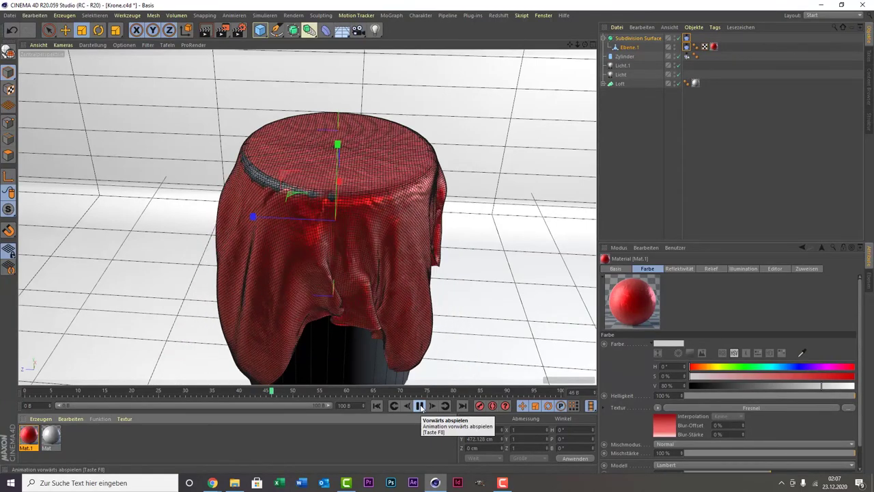
left_click(420, 407)
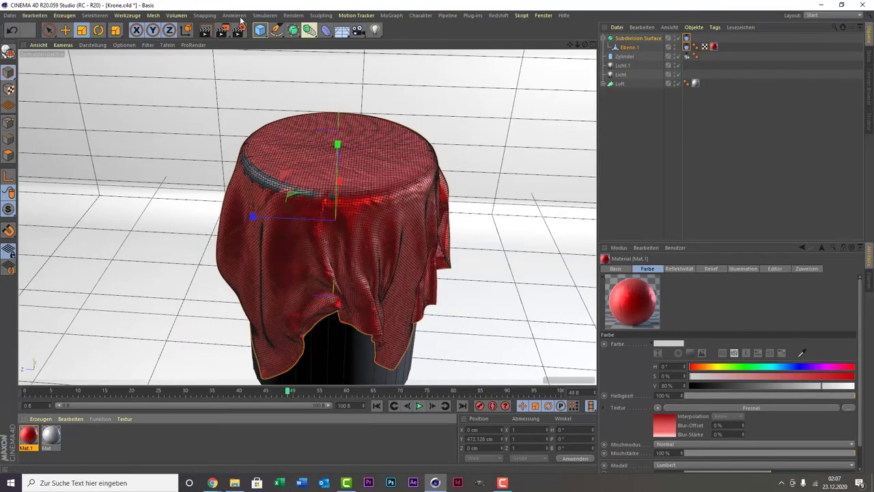
left_click(205, 30)
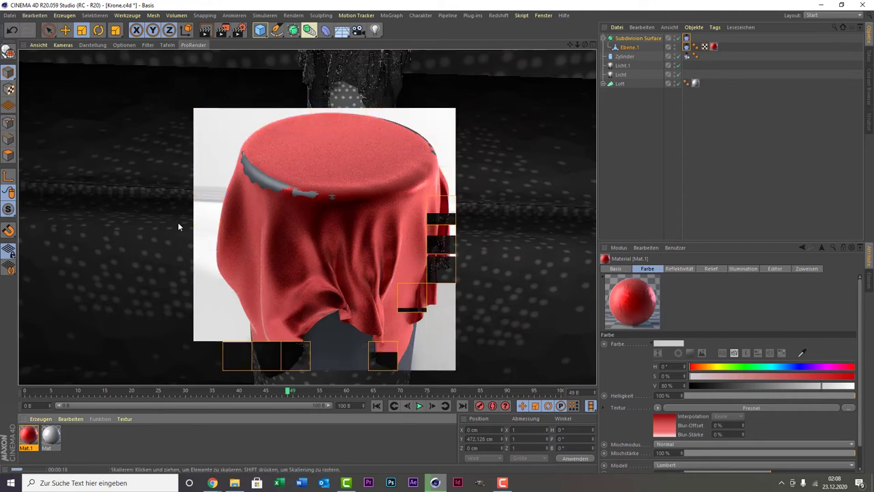
left_click_drag(191, 229, 165, 229)
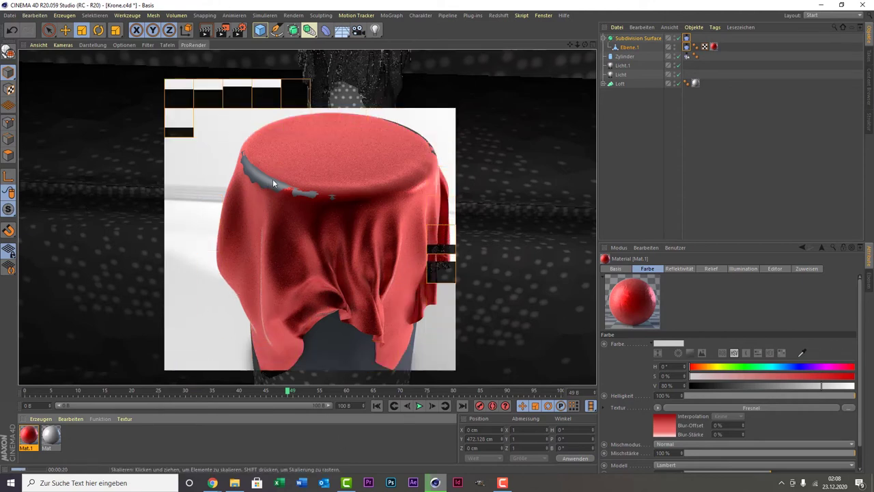
left_click(272, 179)
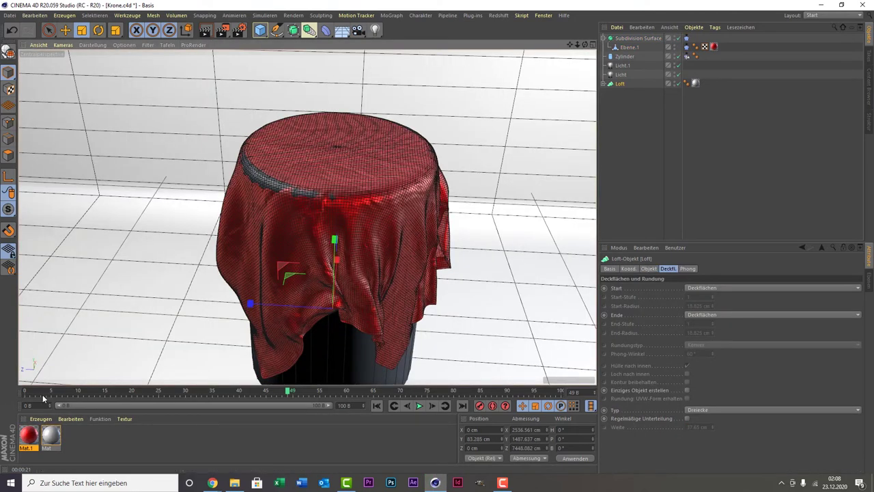
Rewind to frame 0 and add a Kleidungs-Oberfläche cloth surface.
left_click_drag(41, 396, 26, 393)
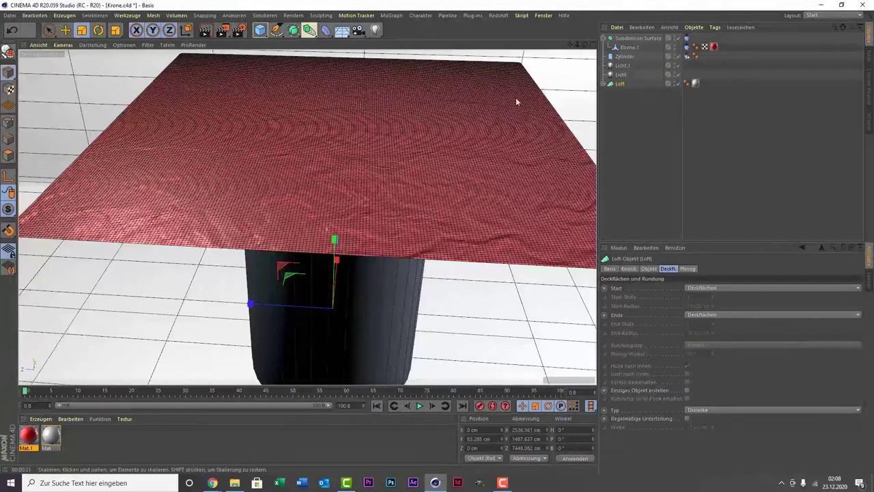
left_click(205, 15)
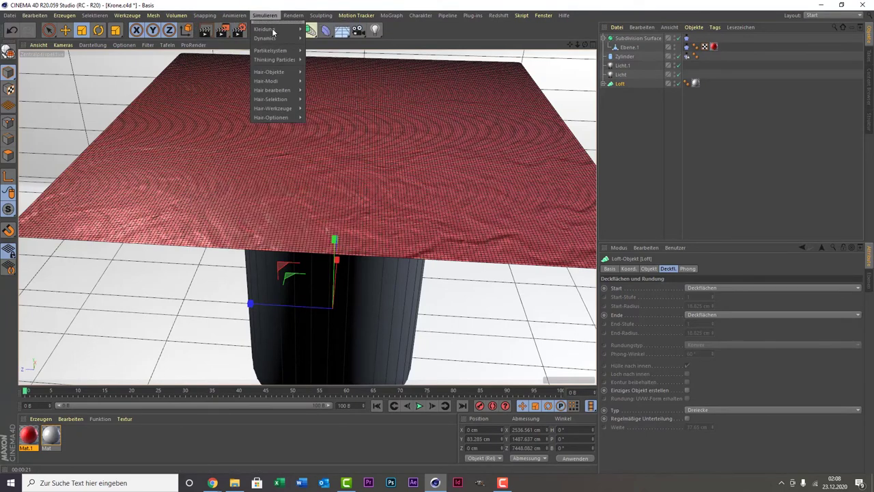
mouse_move(264, 15)
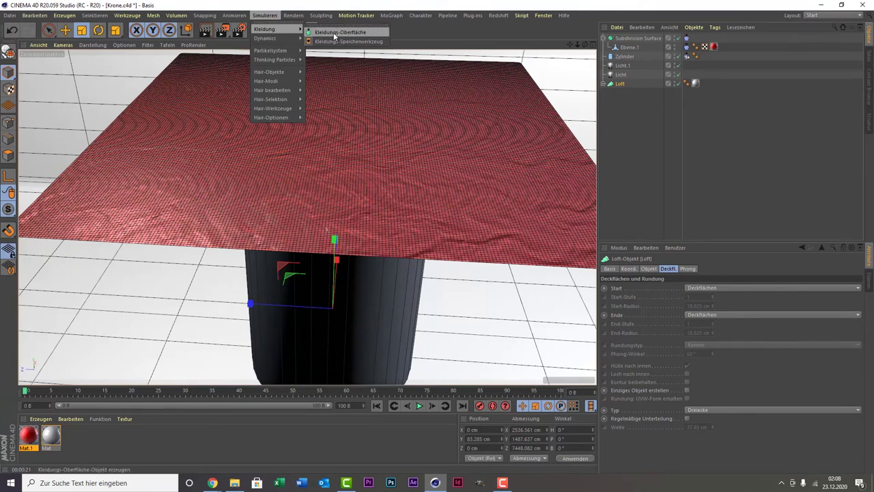
left_click(335, 33)
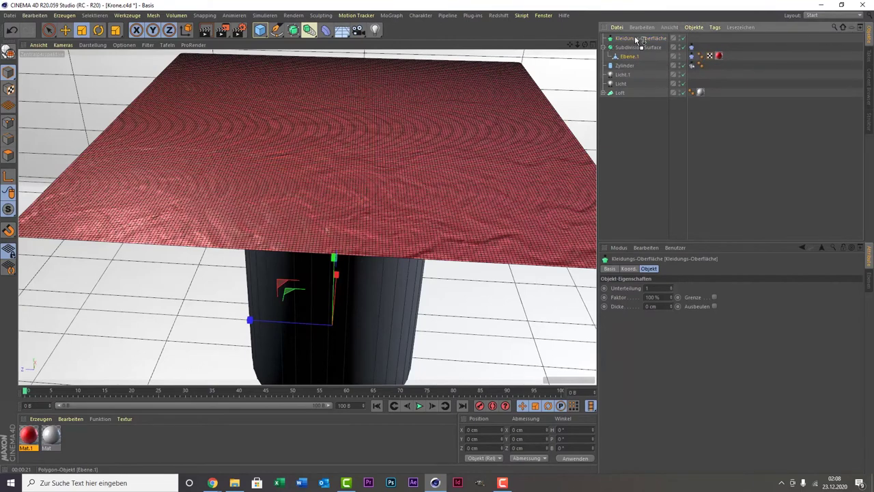
Place Ebene.1 inside the cloth surface, nested under the Subdivision Surface.
left_click_drag(628, 57, 635, 38)
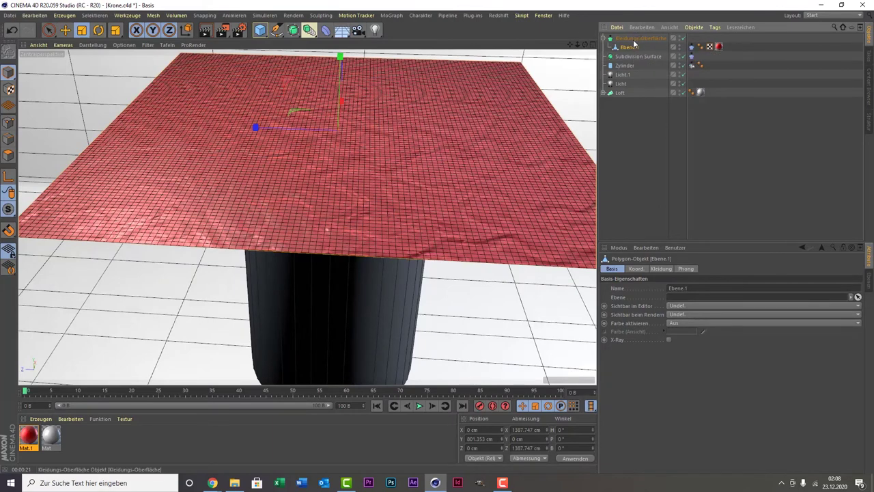
left_click_drag(634, 40, 633, 54)
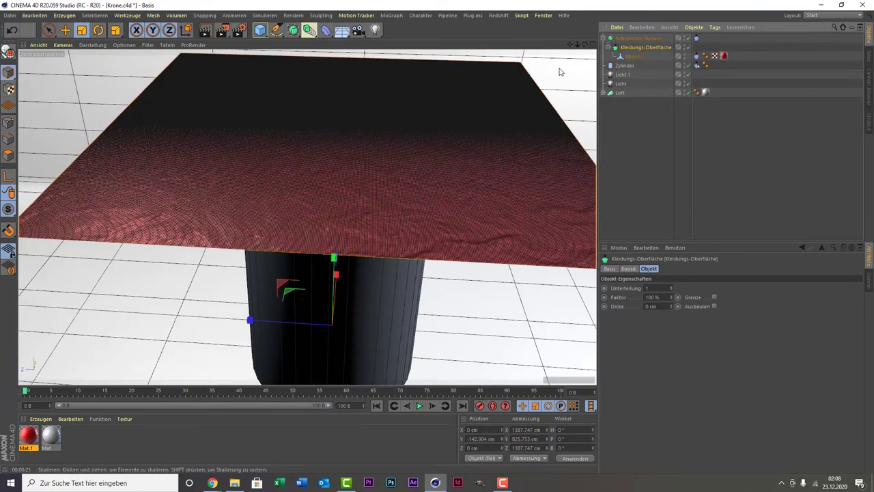
left_click_drag(585, 45, 308, 216)
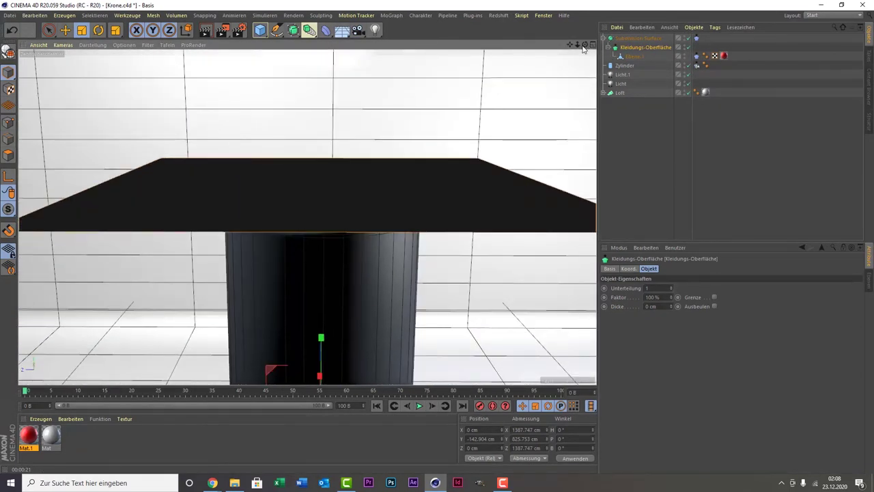
left_click_drag(584, 45, 586, 56)
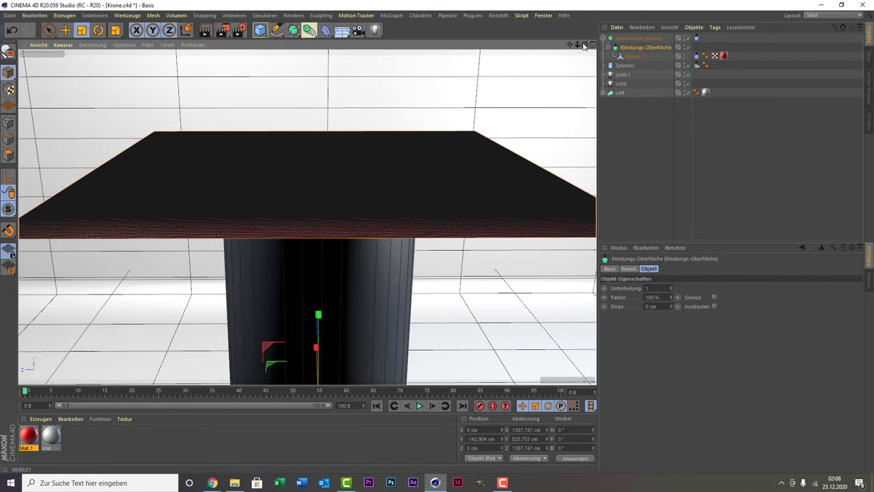
mouse_move(585, 45)
left_mouse_down()
mouse_move(585, 35)
mouse_move(546, 45)
mouse_move(585, 61)
left_mouse_up()
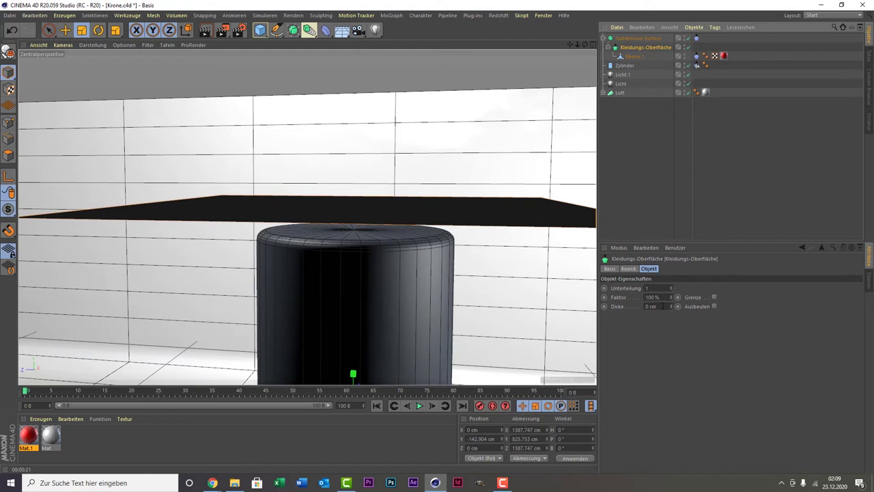
Set the Kleidungs-Oberfläche thickness (Dicke) to 3 cm and view the plane from eye level.
double_click(650, 306)
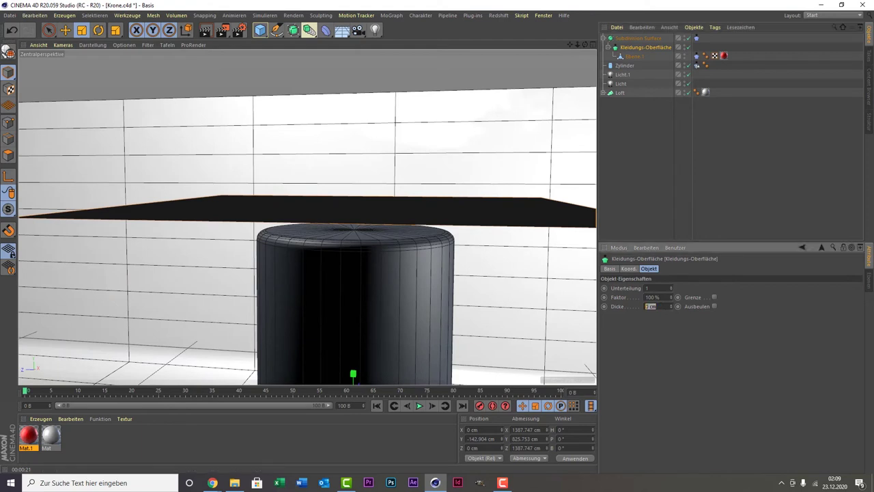
type("3")
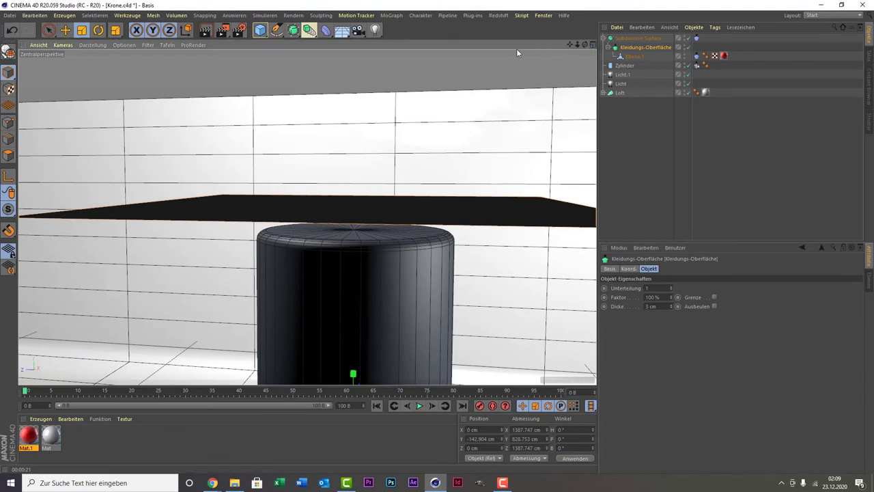
left_click_drag(585, 45, 554, 69)
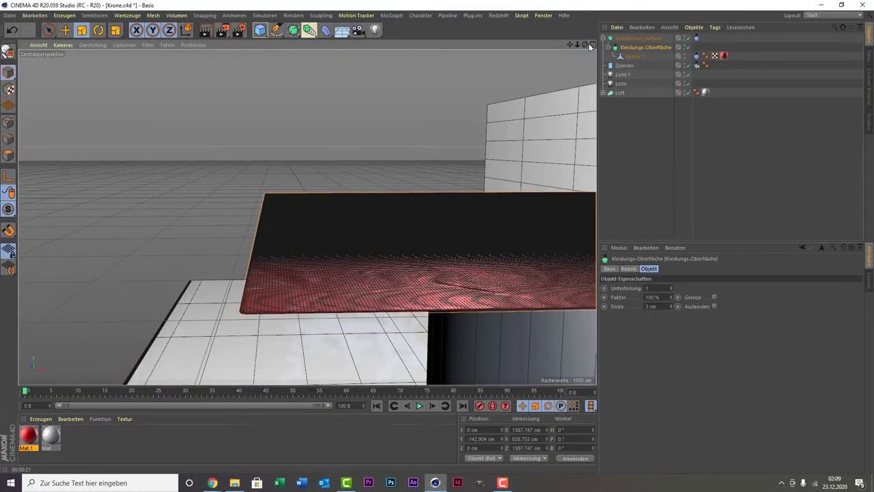
left_click_drag(587, 46, 307, 216)
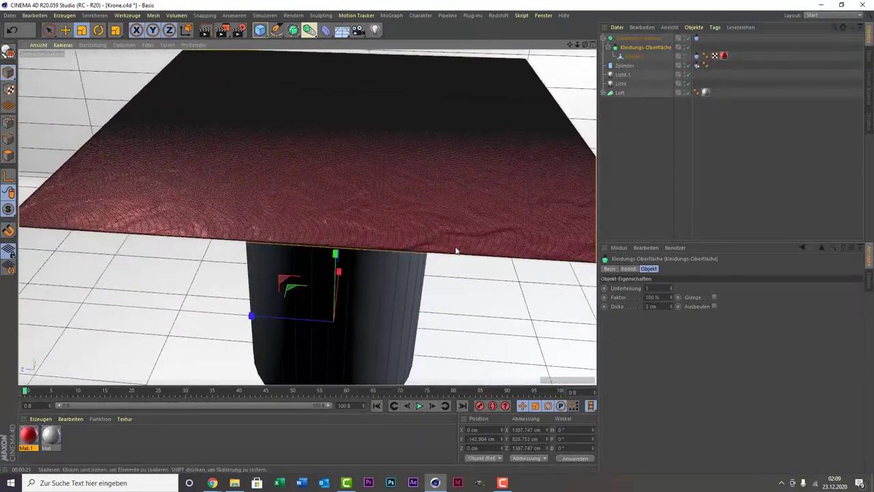
Play the cloth simulation, briefly pausing at frame 49, and stop it at frame 57 once draped.
left_click(421, 405)
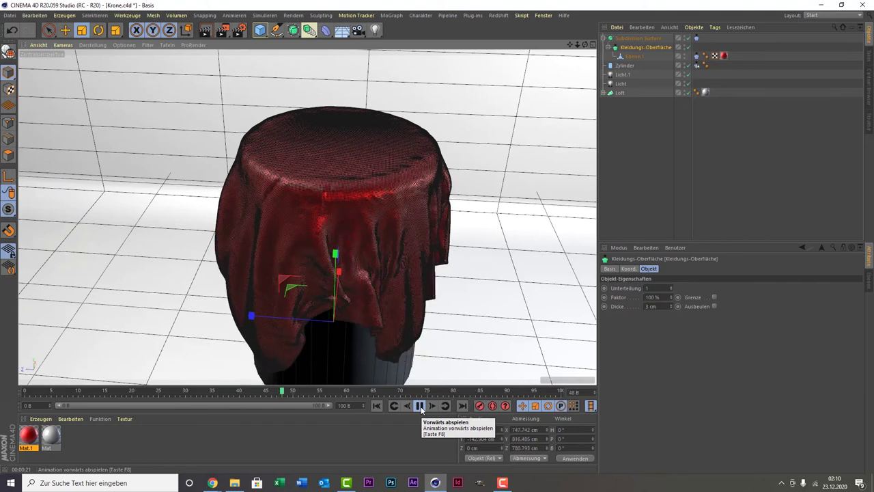
left_click(420, 406)
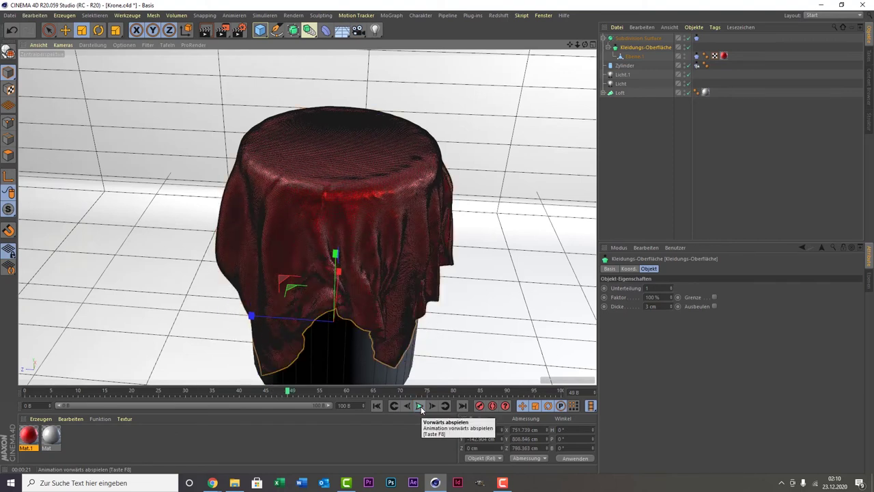
left_click(421, 407)
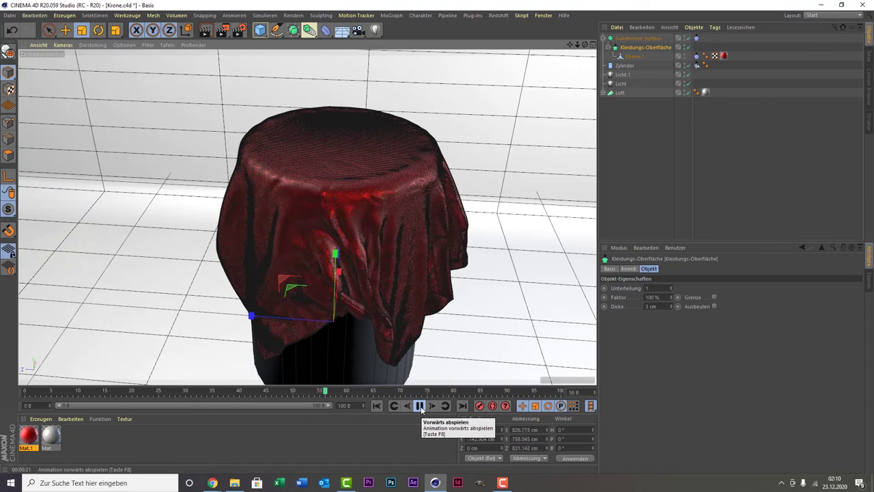
left_click(206, 31)
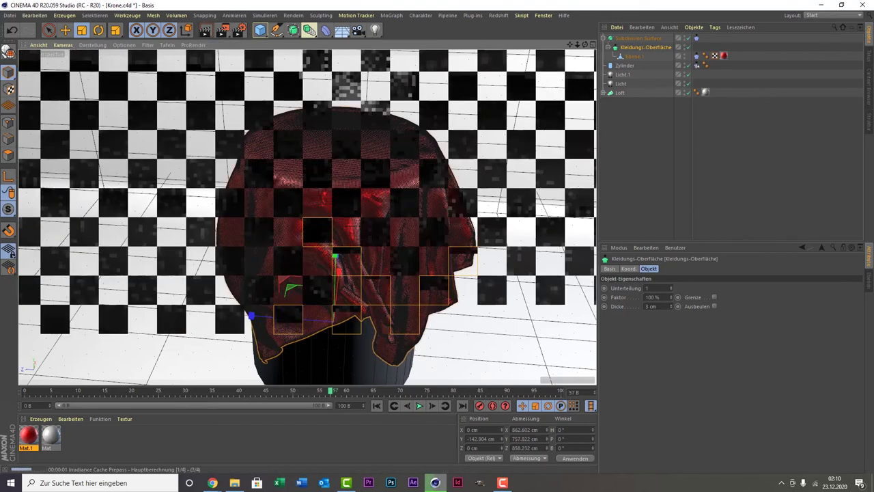